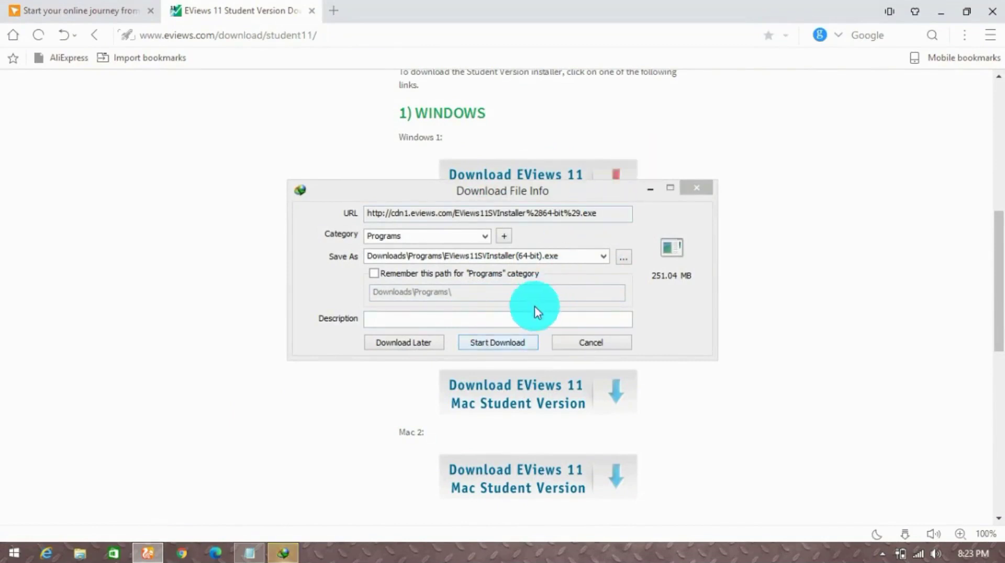
# Cancel the duplicate IDM download of the EViews 11 installer and minimize UC Browser.
pyautogui.click(697, 190)
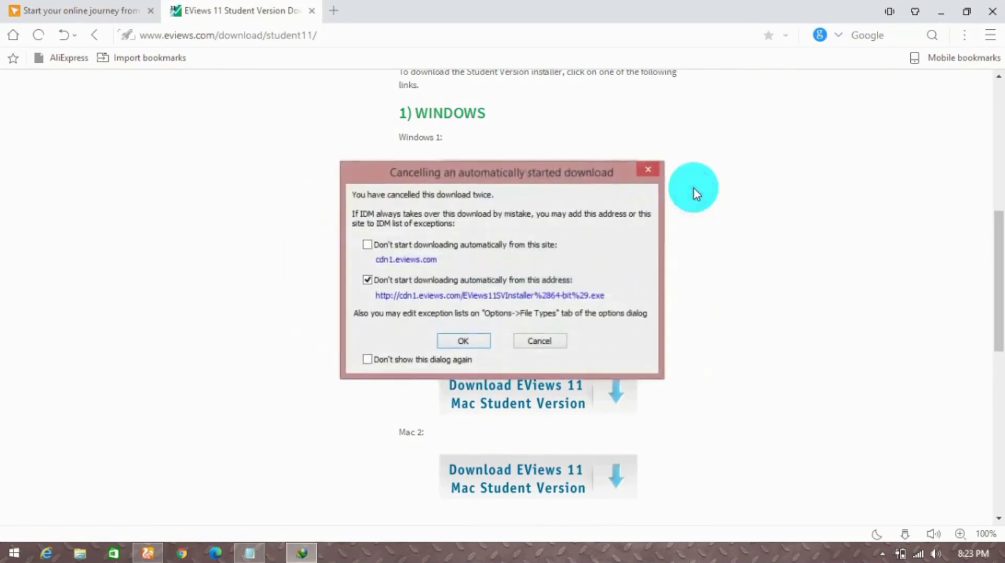
pyautogui.click(648, 173)
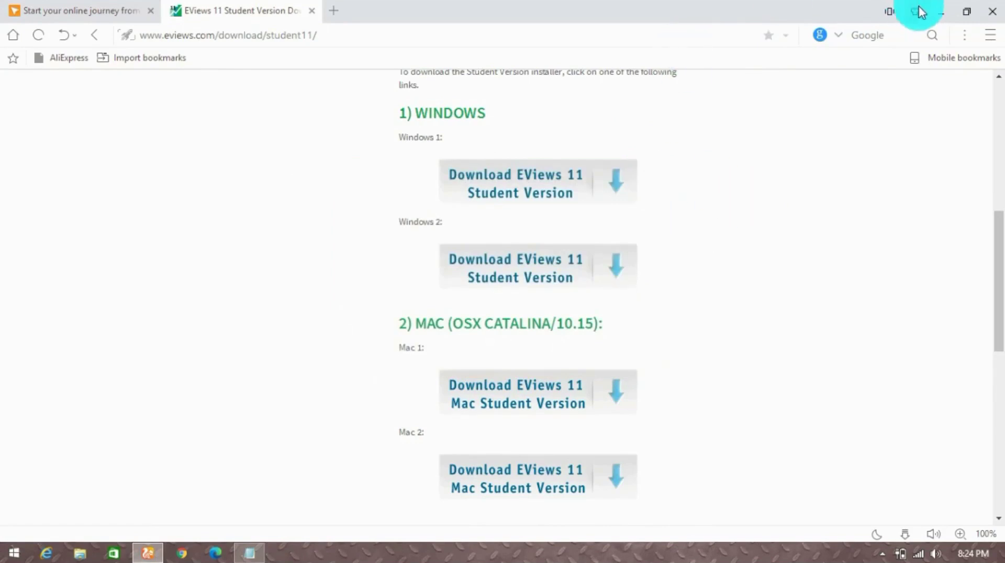
pyautogui.click(941, 11)
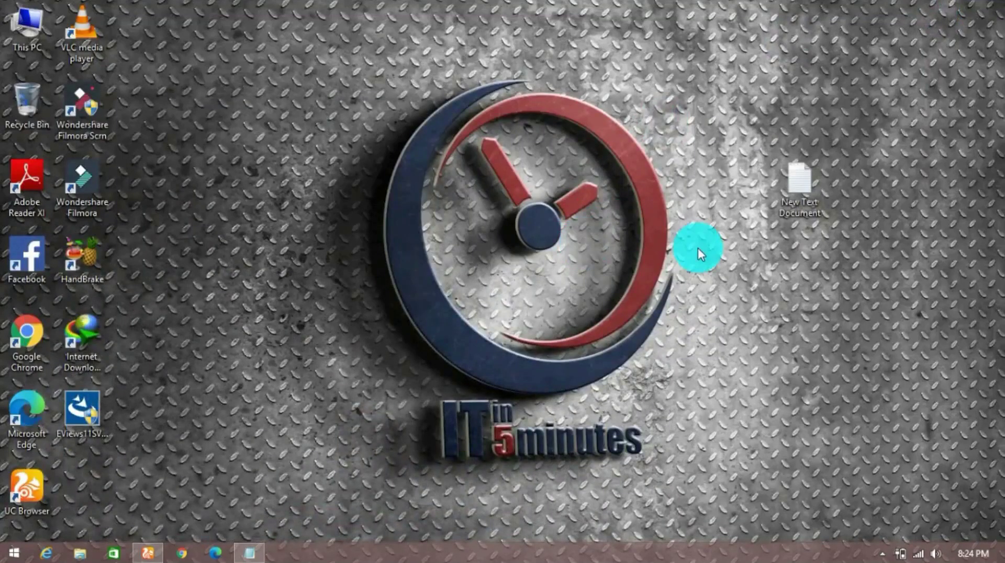
# Copy the register1.eviews.com/Lite/ address from the New Text Document notes, then return to UC Browser.
pyautogui.doubleClick(800, 191)
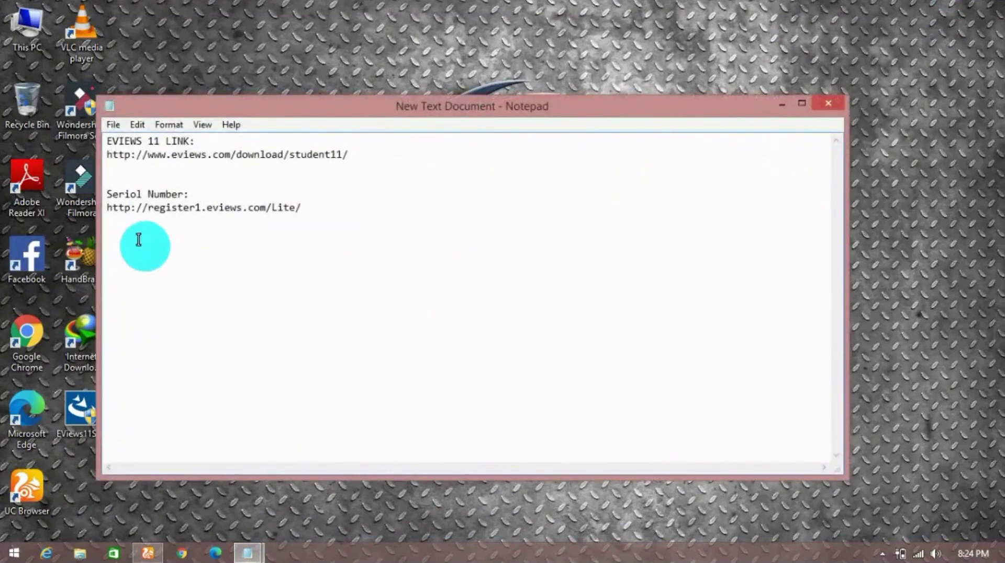
pyautogui.moveTo(107, 207); pyautogui.dragTo(302, 206)
pyautogui.hotkey('ctrl', 'c')
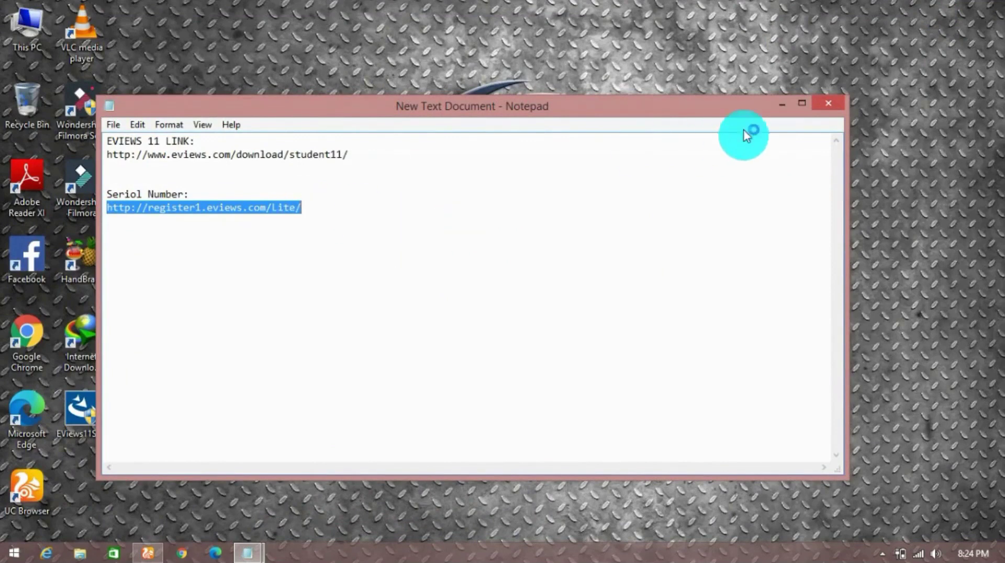
pyautogui.click(788, 103)
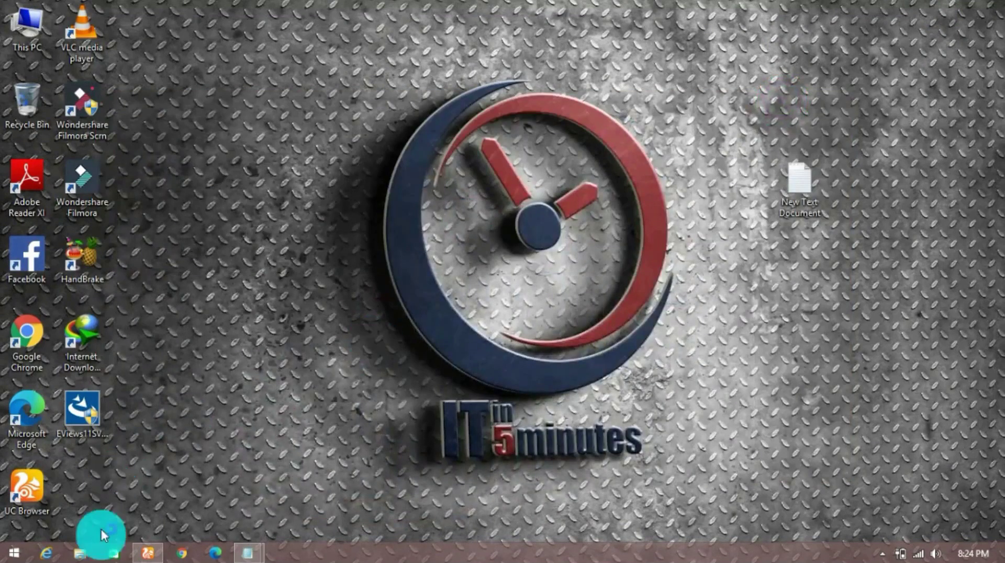
pyautogui.click(149, 554)
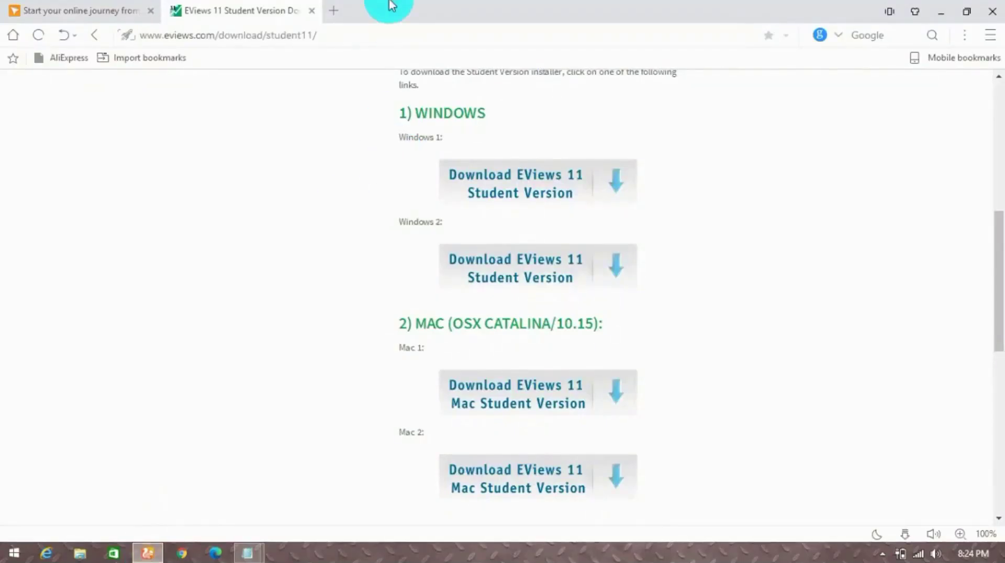
# Load the pasted register1.eviews.com/Lite/ address in a new tab and scroll to the request form.
pyautogui.click(344, 12)
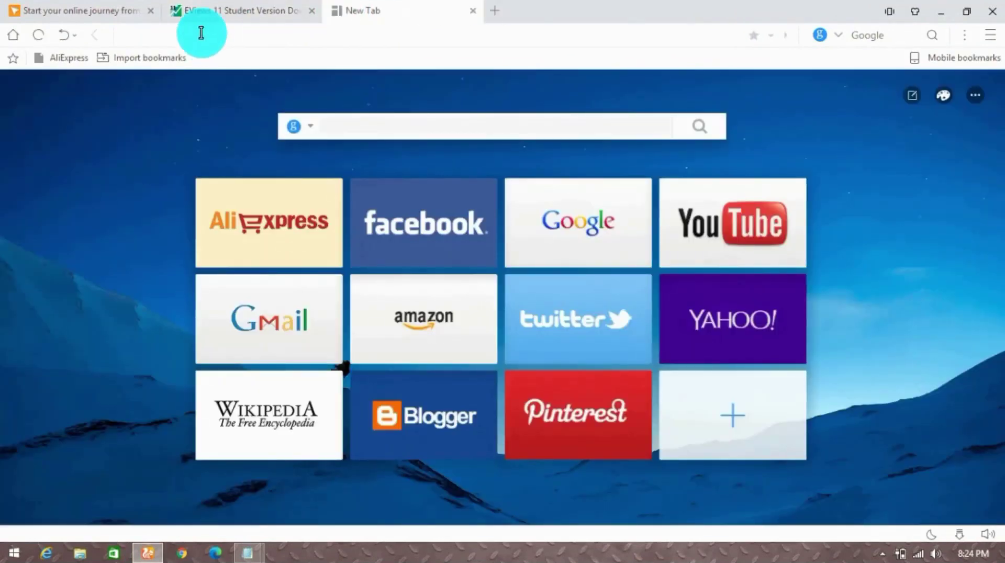
pyautogui.hotkey('ctrl', 'v')
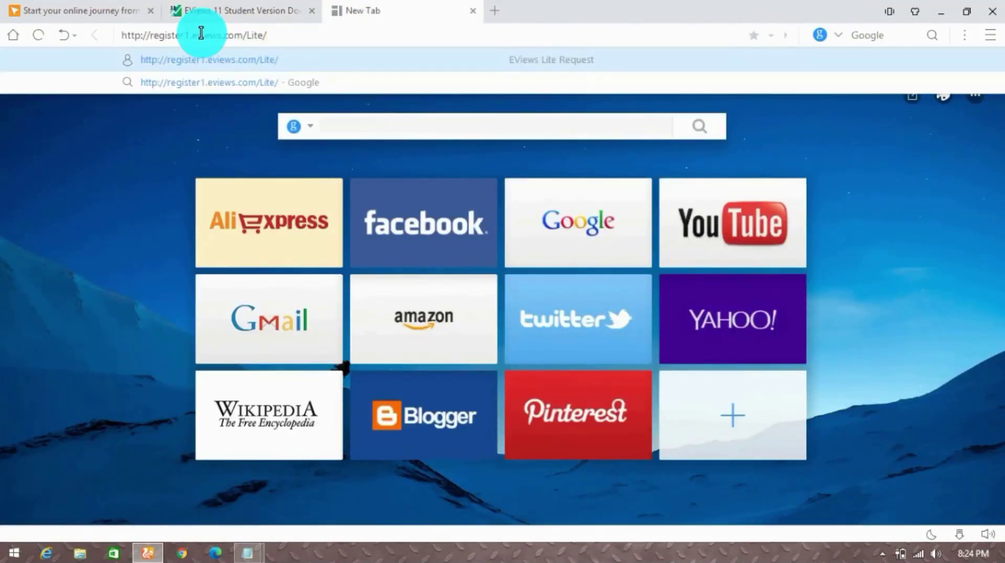
pyautogui.press('Return')
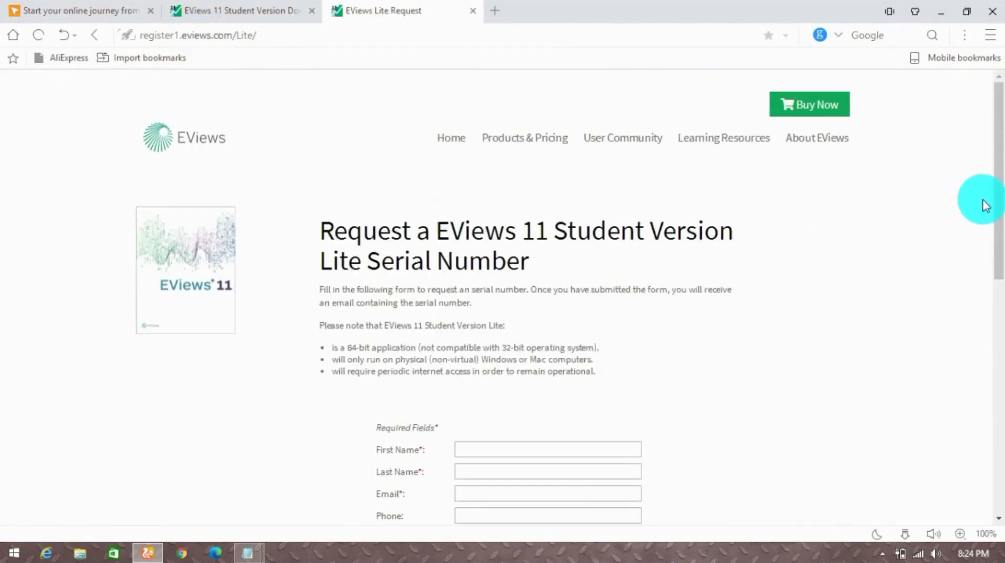
pyautogui.moveTo(1001, 159); pyautogui.dragTo(1002, 300)
pyautogui.click(478, 143)
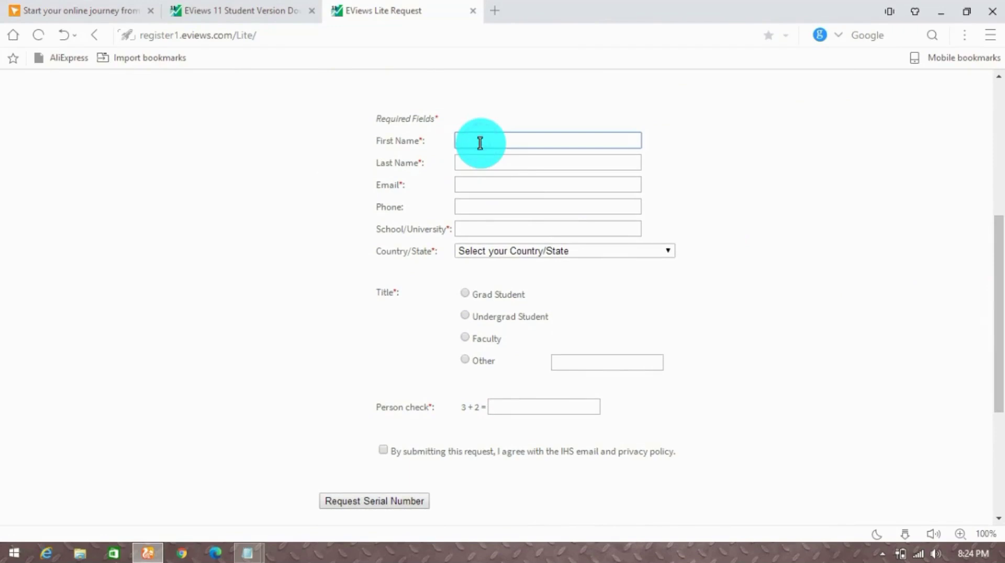
# Fill in first name, last name, e-mail and phone from the saved autofill suggestions.
pyautogui.write('M')
pyautogui.click(493, 153)
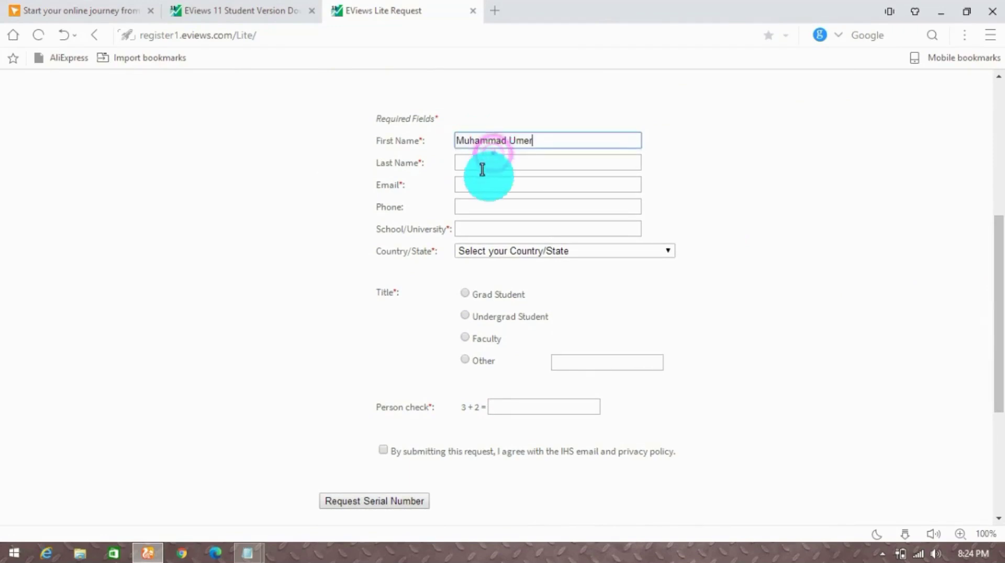
pyautogui.click(478, 164)
pyautogui.write('mu')
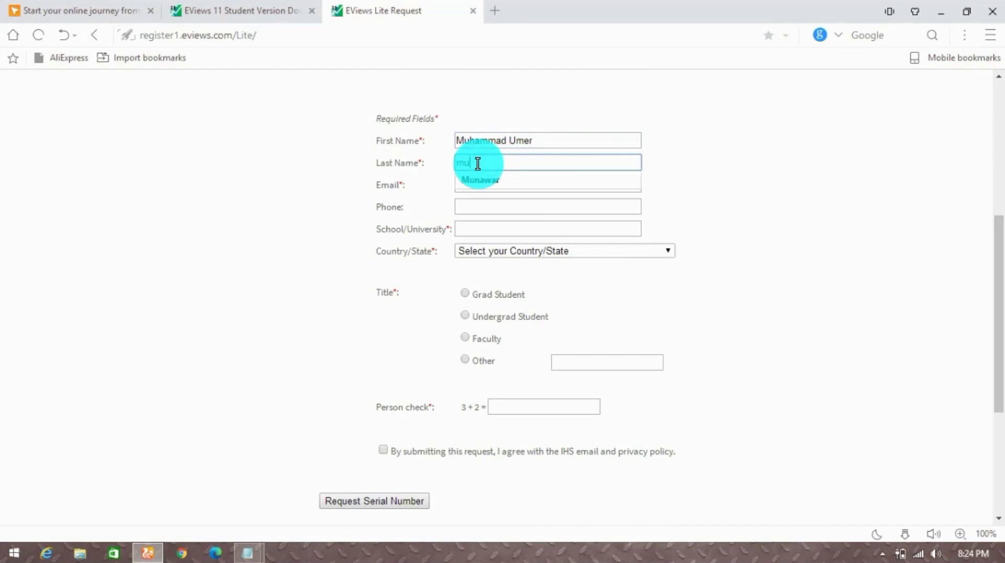
pyautogui.click(479, 181)
pyautogui.click(478, 184)
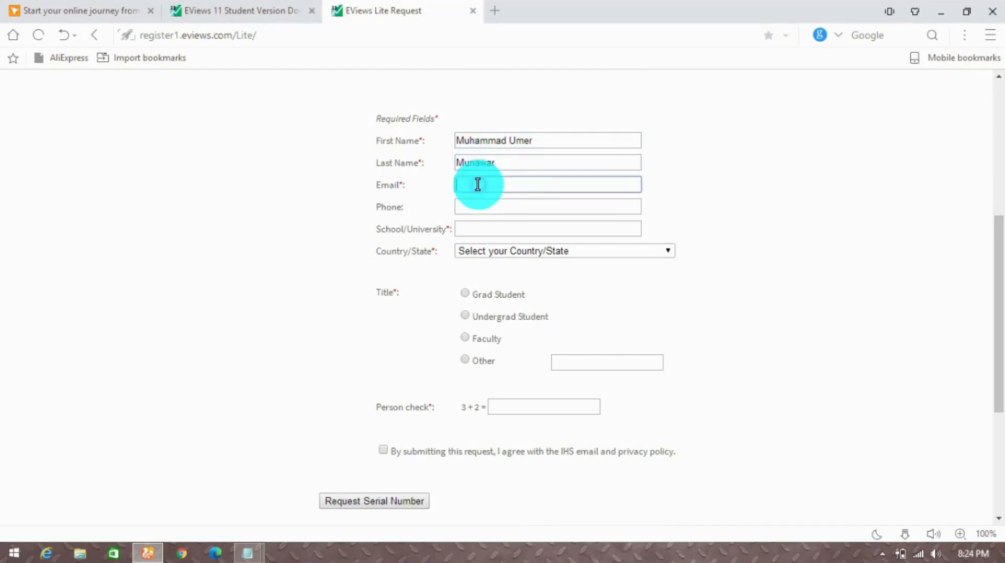
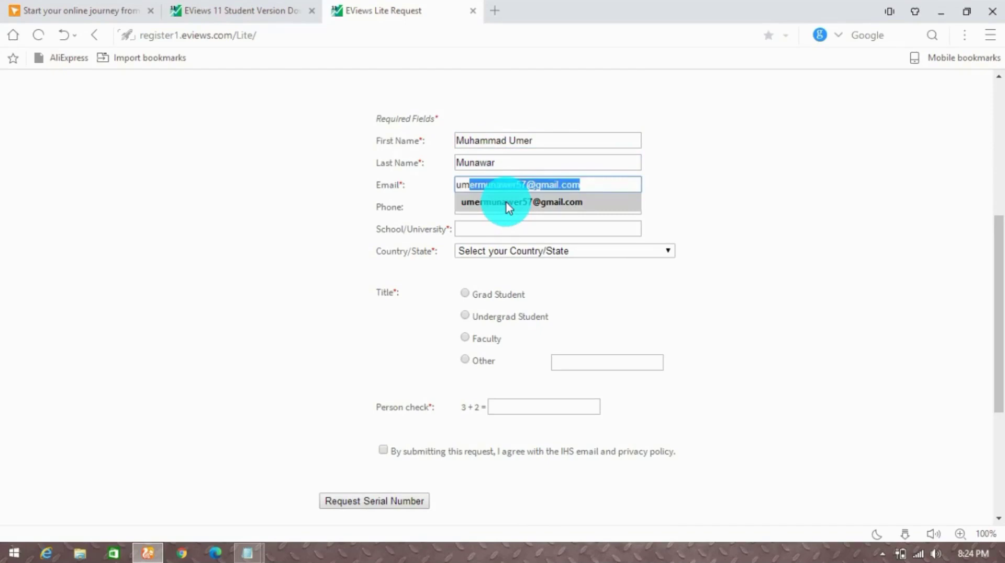
pyautogui.click(505, 202)
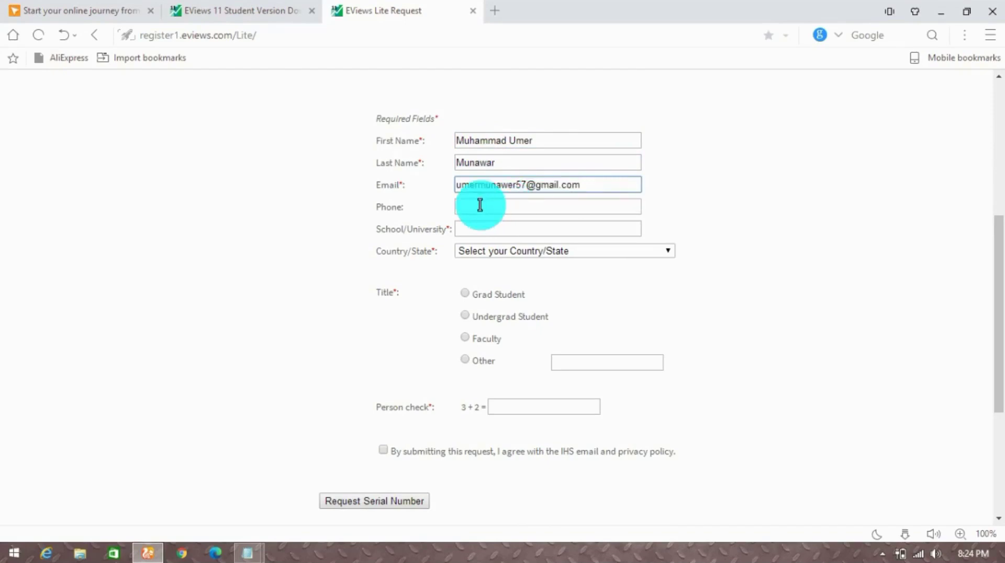
pyautogui.click(480, 205)
pyautogui.write('0306')
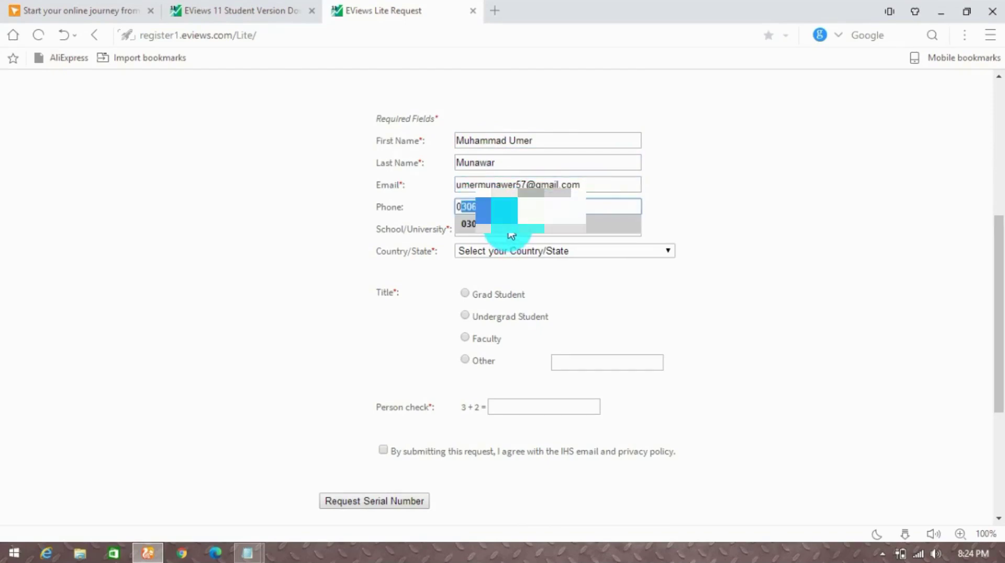
pyautogui.click(504, 229)
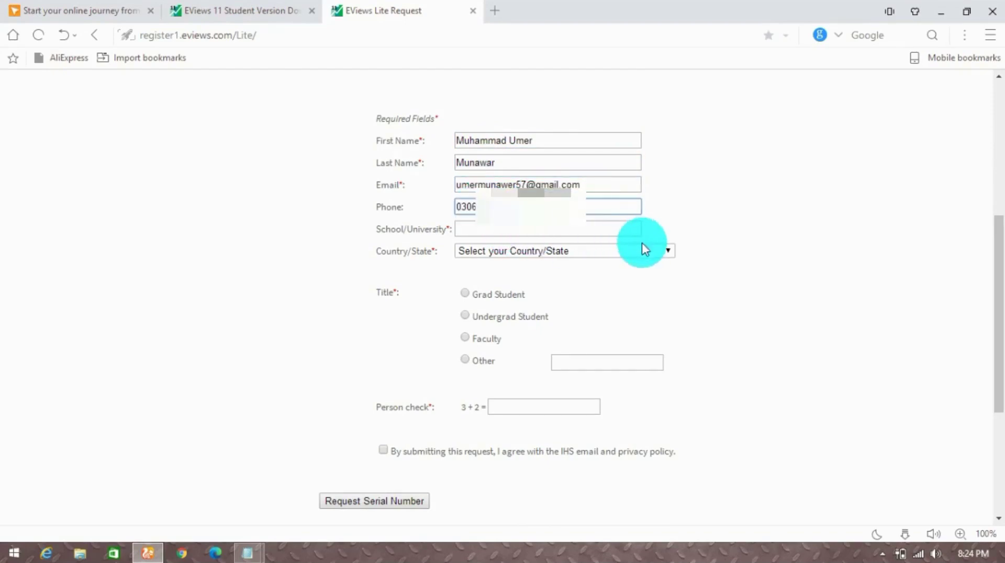
# Set school Punjab university, country Pakistan, title Grad Student, person check 5, and accept the privacy policy.
pyautogui.click(561, 228)
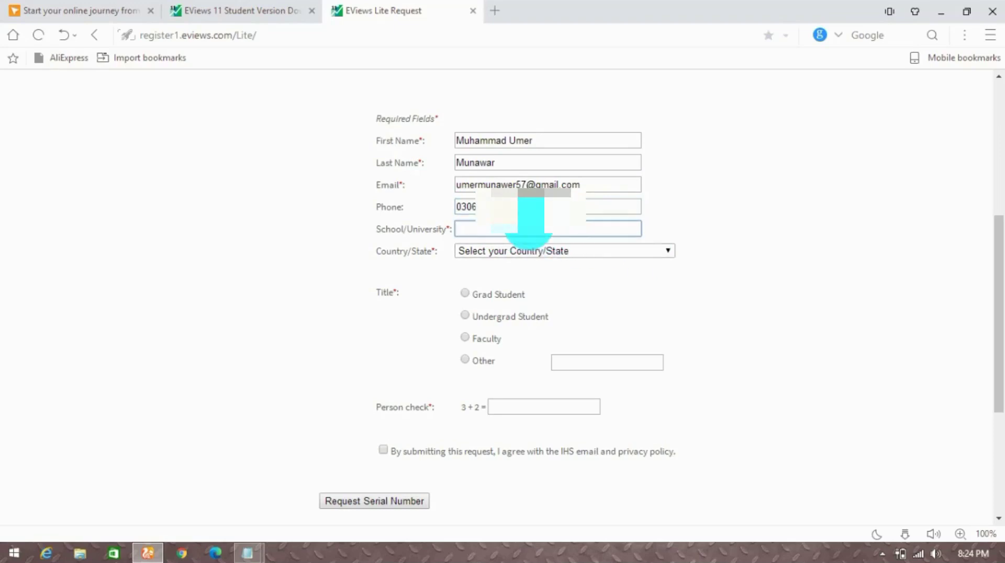
pyautogui.write('pu')
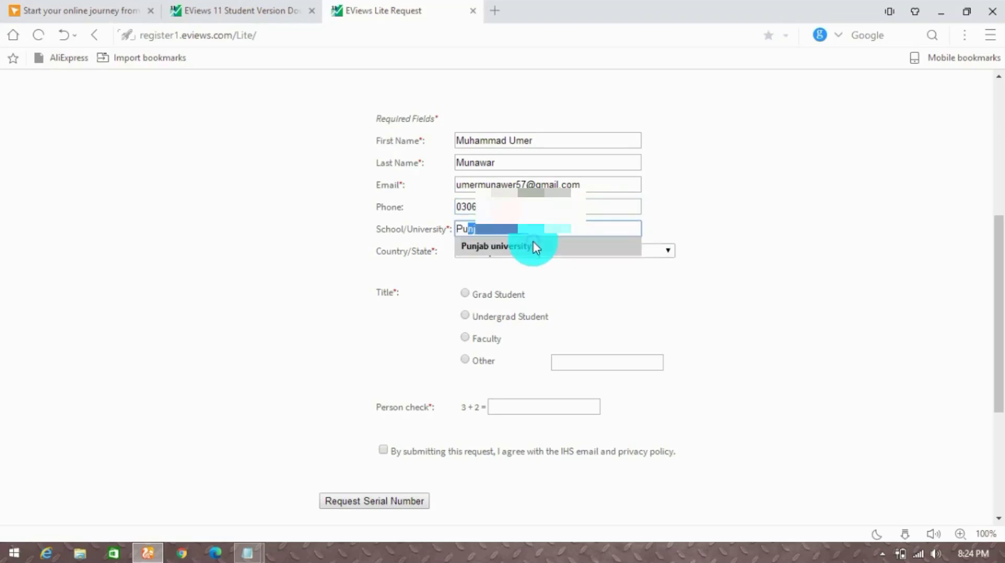
pyautogui.click(533, 241)
pyautogui.click(653, 248)
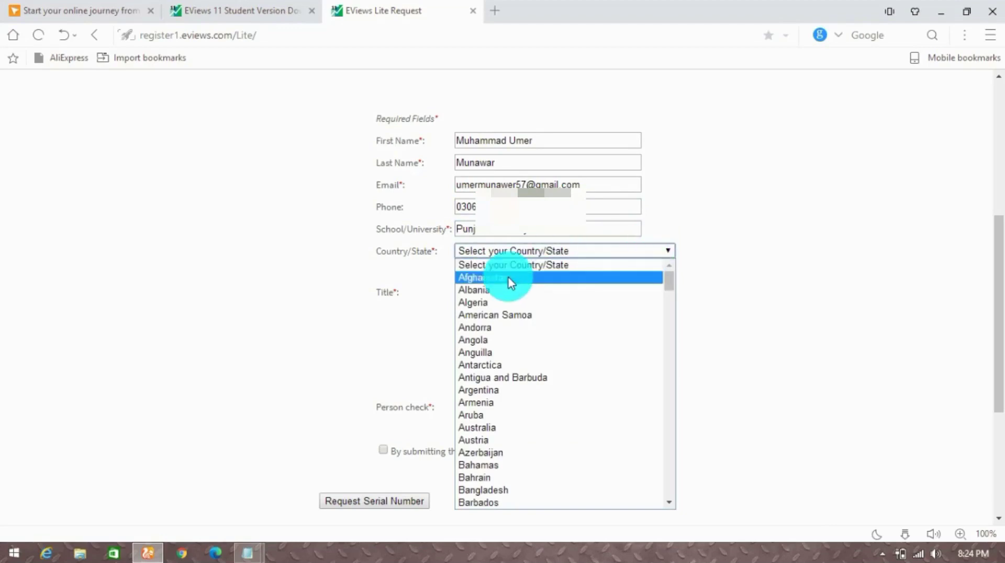
pyautogui.press('p')
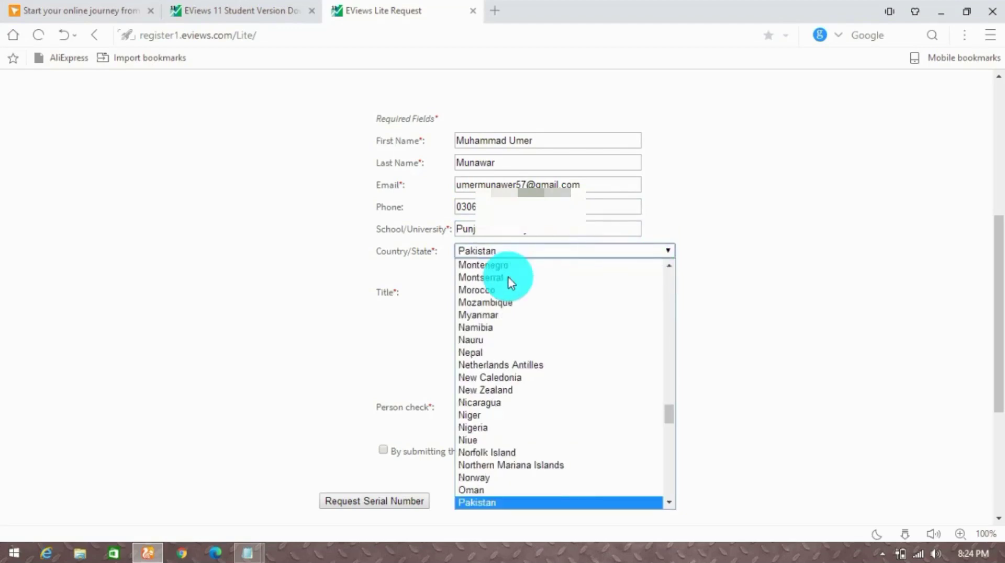
pyautogui.click(501, 503)
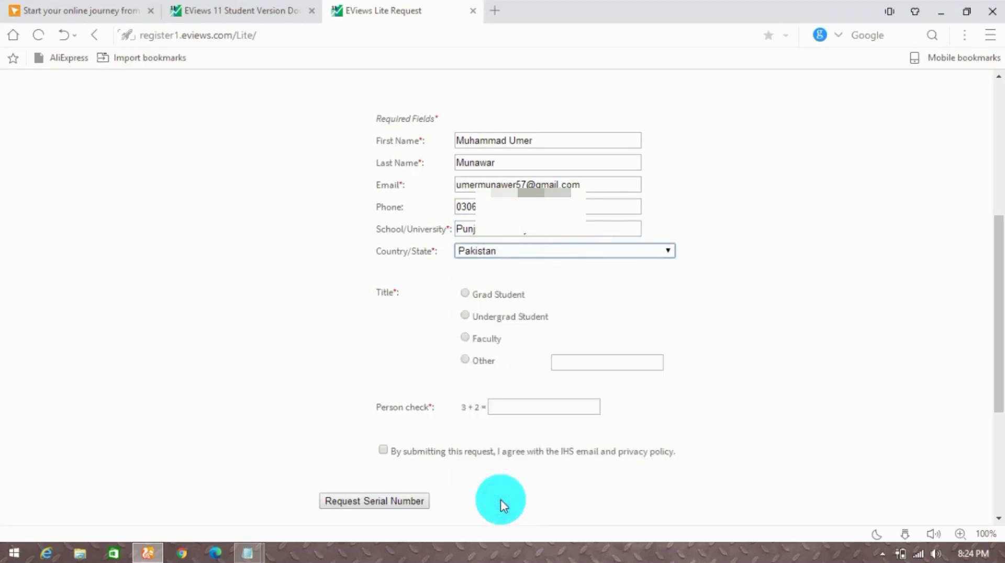
pyautogui.click(477, 300)
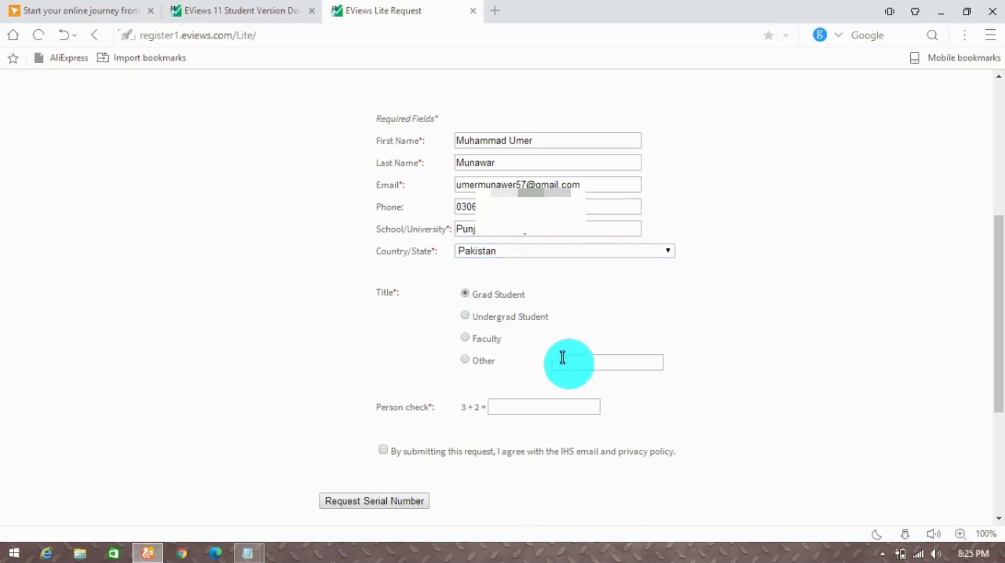
pyautogui.click(526, 409)
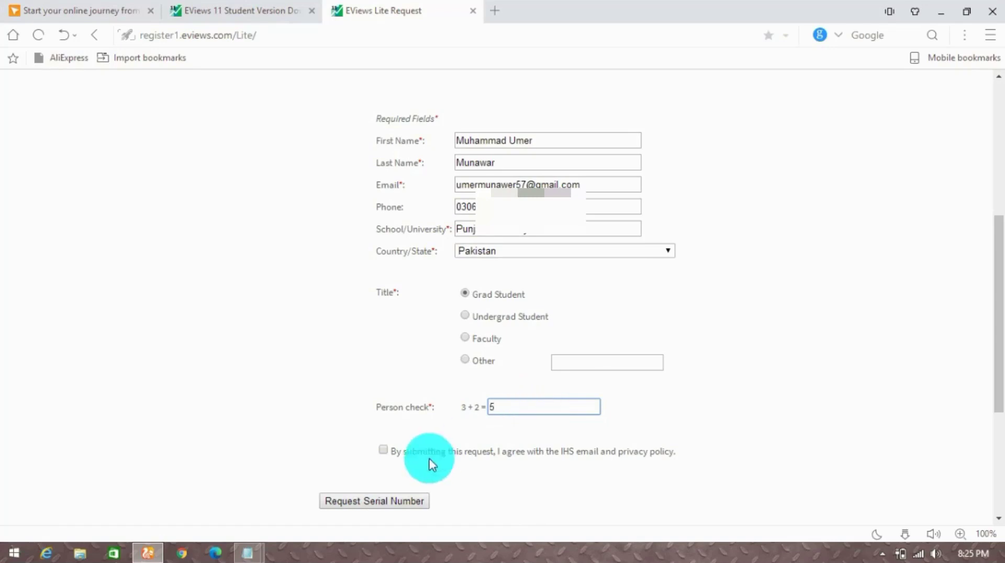
pyautogui.click(412, 451)
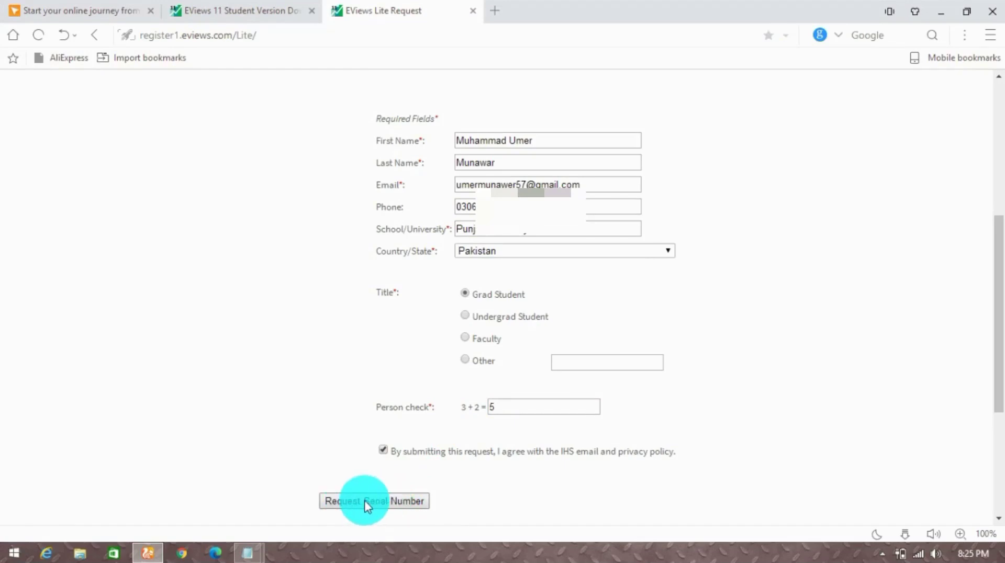
pyautogui.click(96, 8)
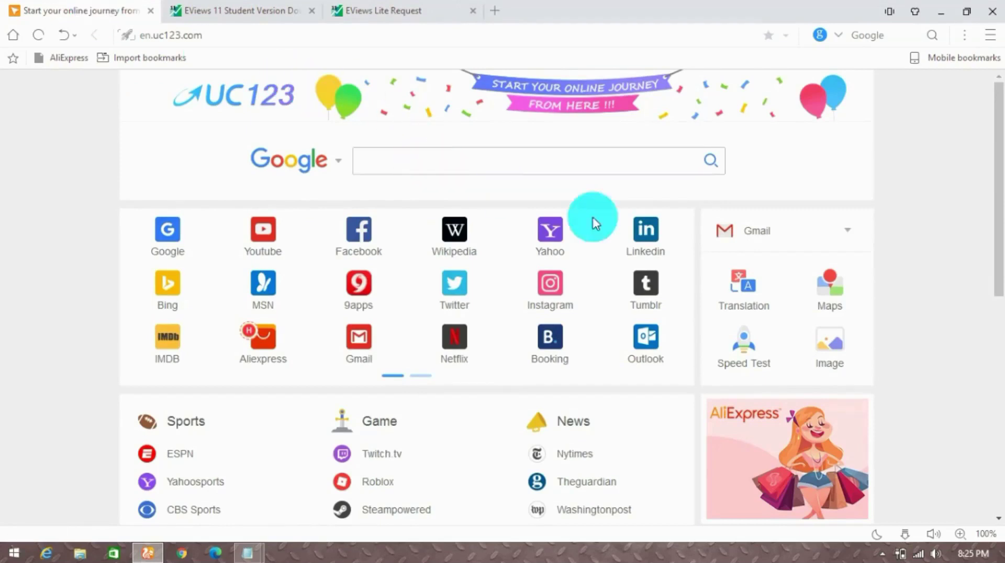
# Open the EViews Student Version Lite License email in Gmail and copy its serial number.
pyautogui.click(750, 236)
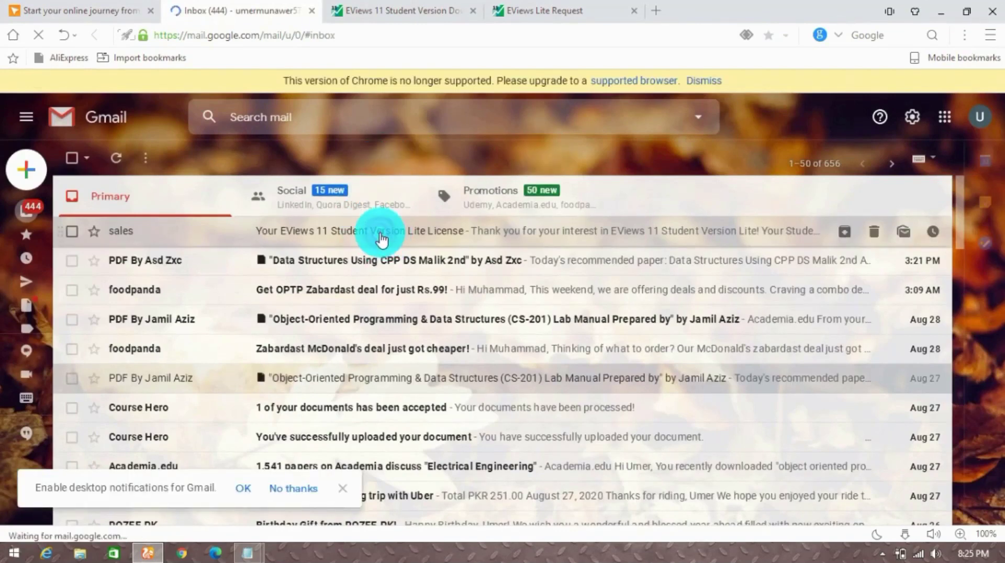
pyautogui.click(382, 236)
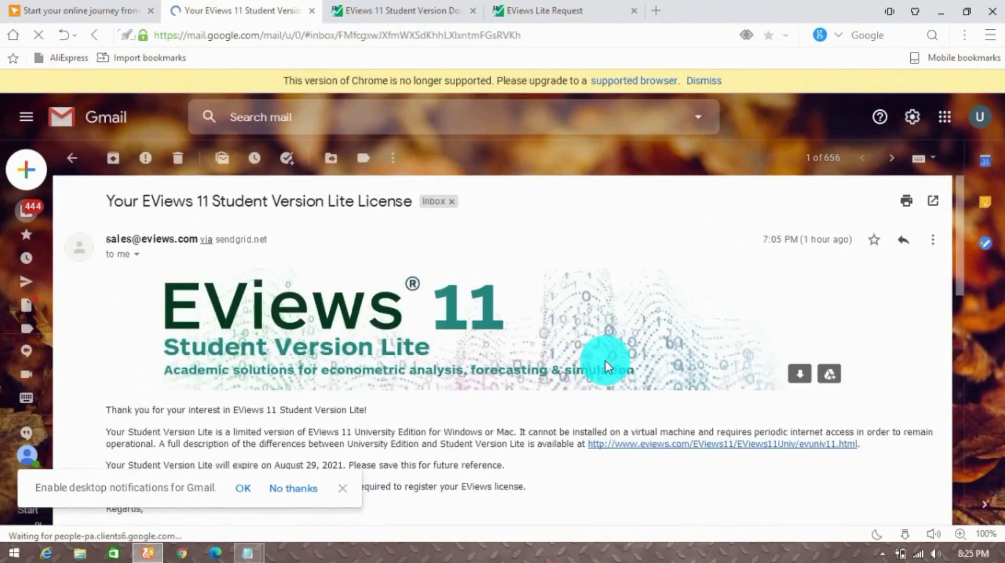
pyautogui.click(341, 495)
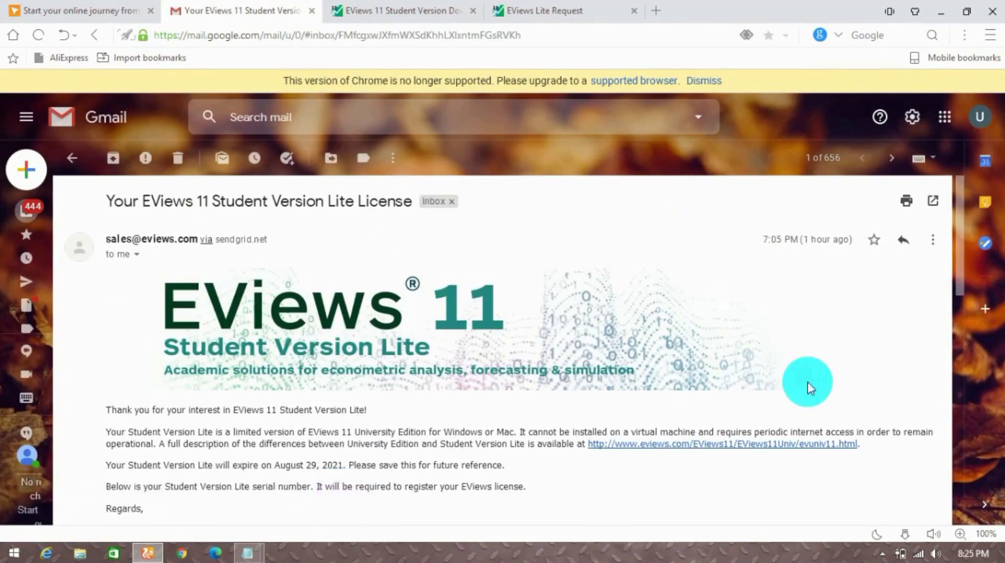
pyautogui.moveTo(960, 242); pyautogui.dragTo(966, 327)
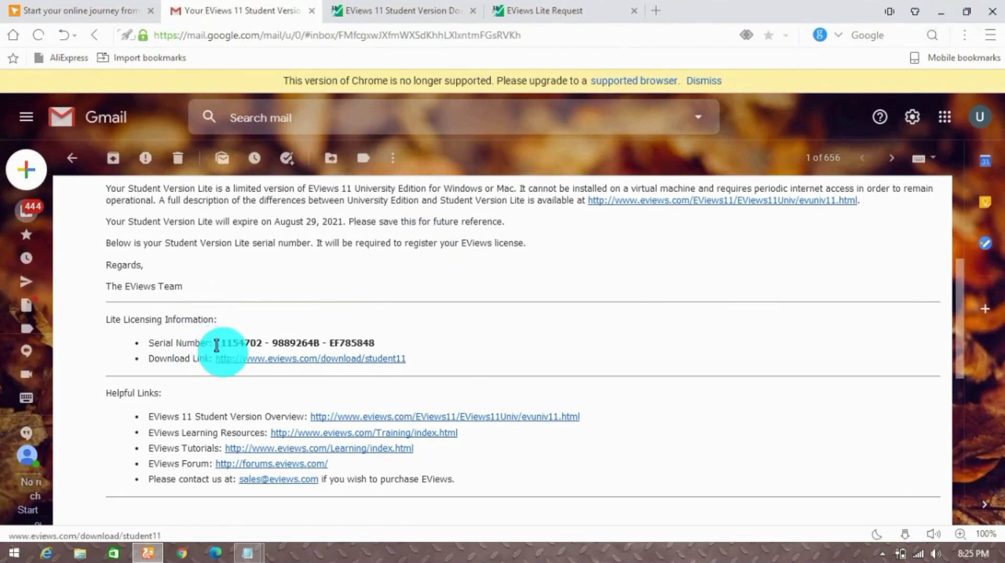
pyautogui.moveTo(213, 343); pyautogui.dragTo(386, 334)
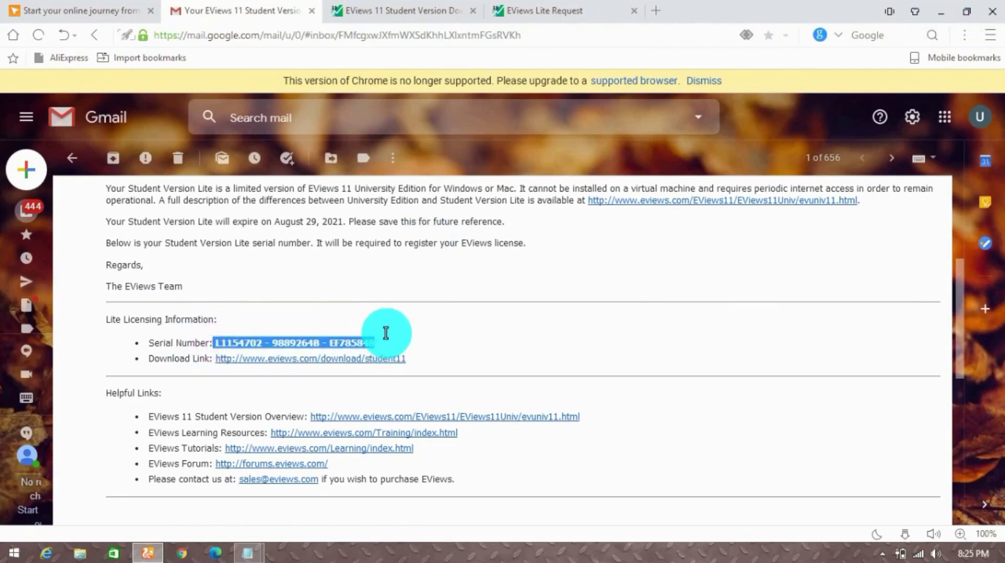
pyautogui.click(940, 11)
# Paste the EViews serial number into the New Text Document notes after the Lite registration link.
pyautogui.doubleClick(796, 187)
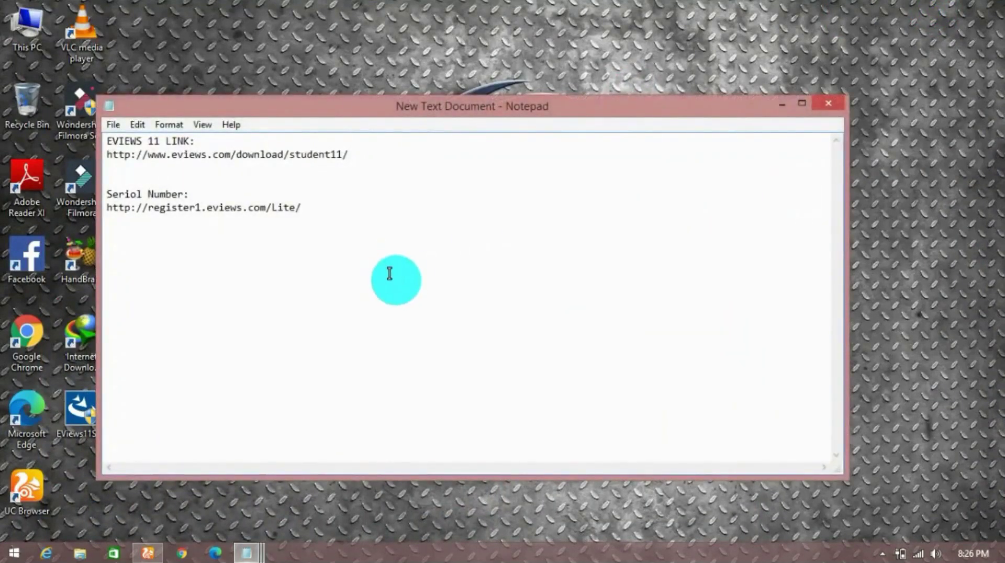
pyautogui.click(348, 229)
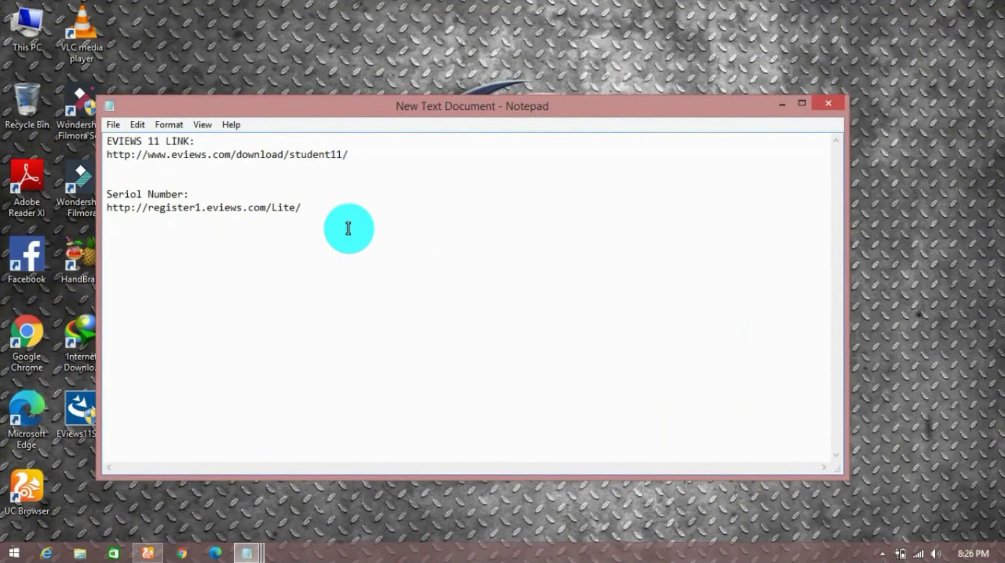
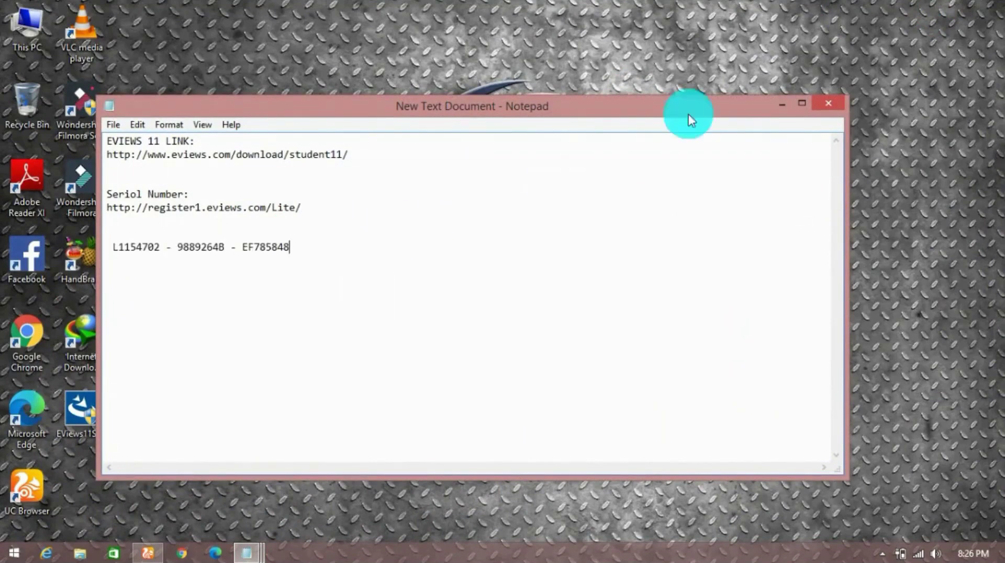
# Refresh the desktop and run the EViews 11 Student Version installer as administrator.
pyautogui.click(781, 104)
pyautogui.click(361, 247)
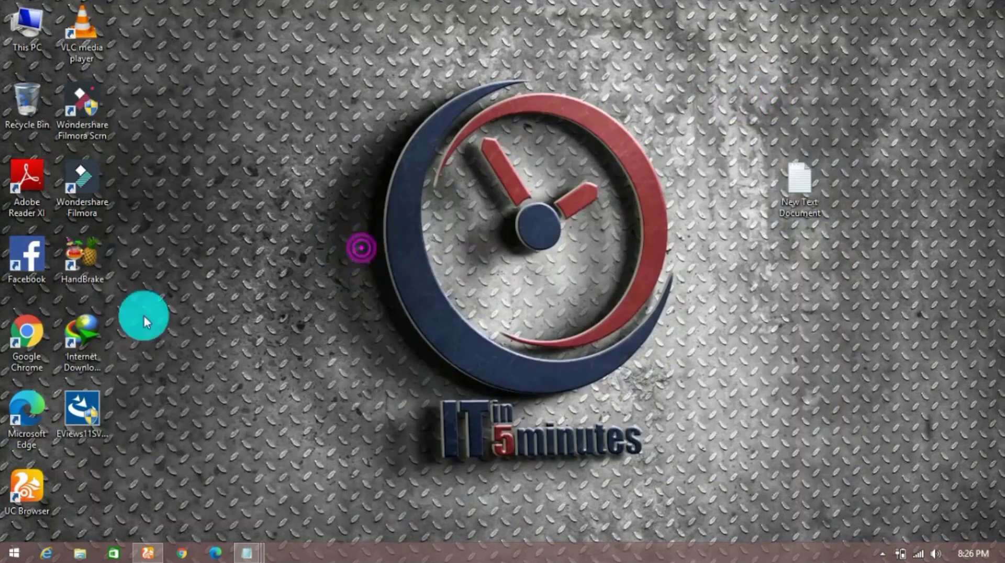
pyautogui.rightClick(335, 327)
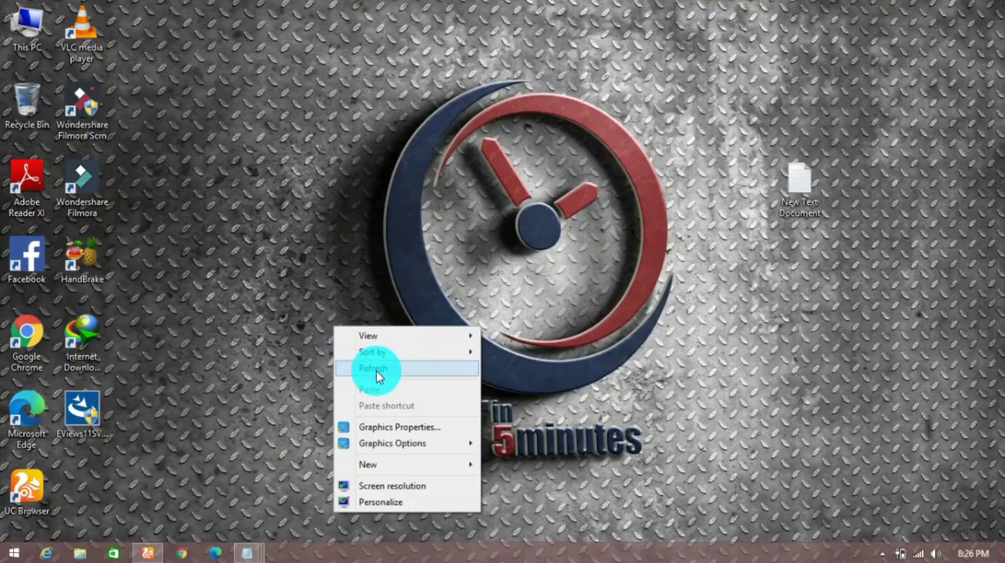
pyautogui.click(372, 368)
pyautogui.click(107, 440)
pyautogui.doubleClick(89, 413)
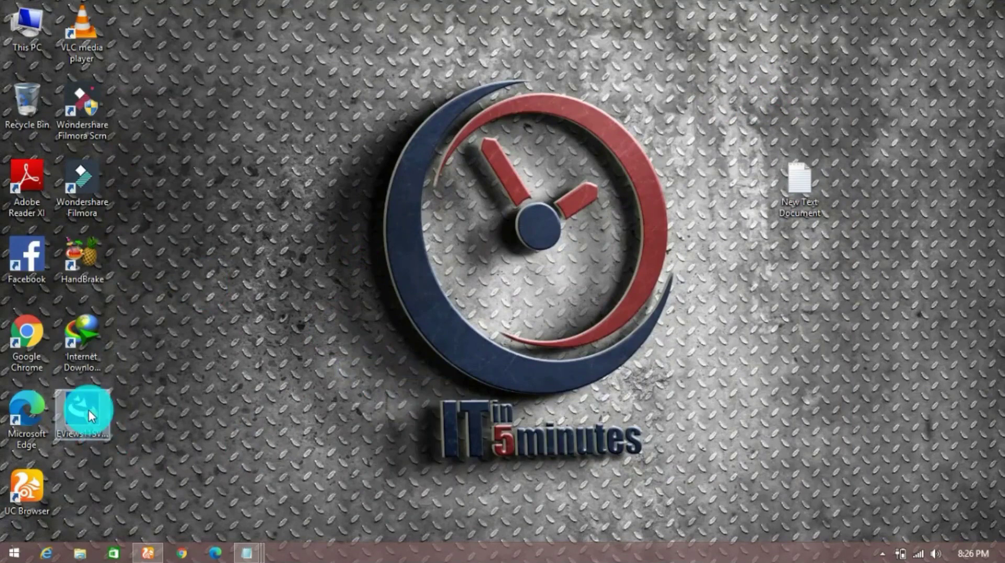
pyautogui.rightClick(89, 412)
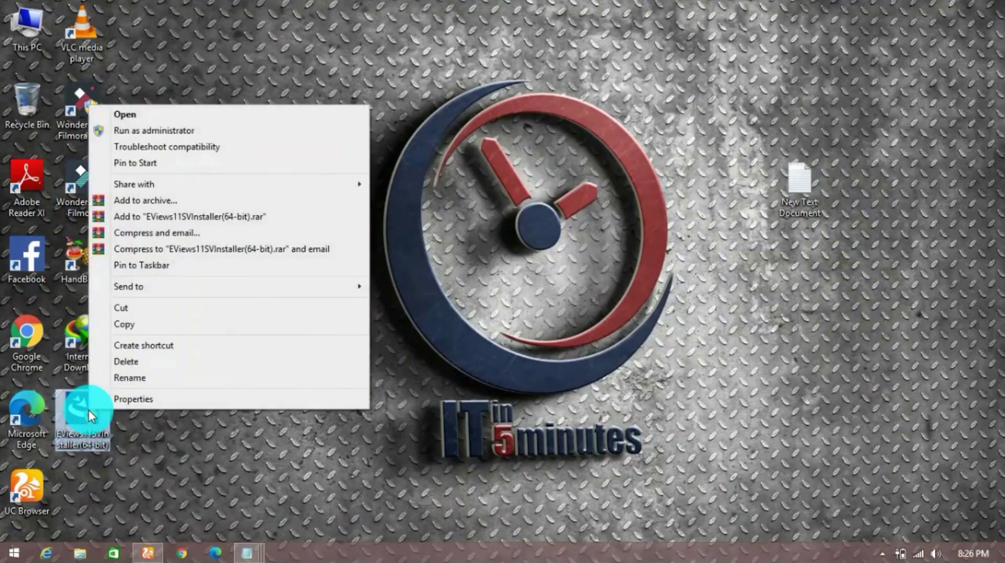
pyautogui.click(162, 131)
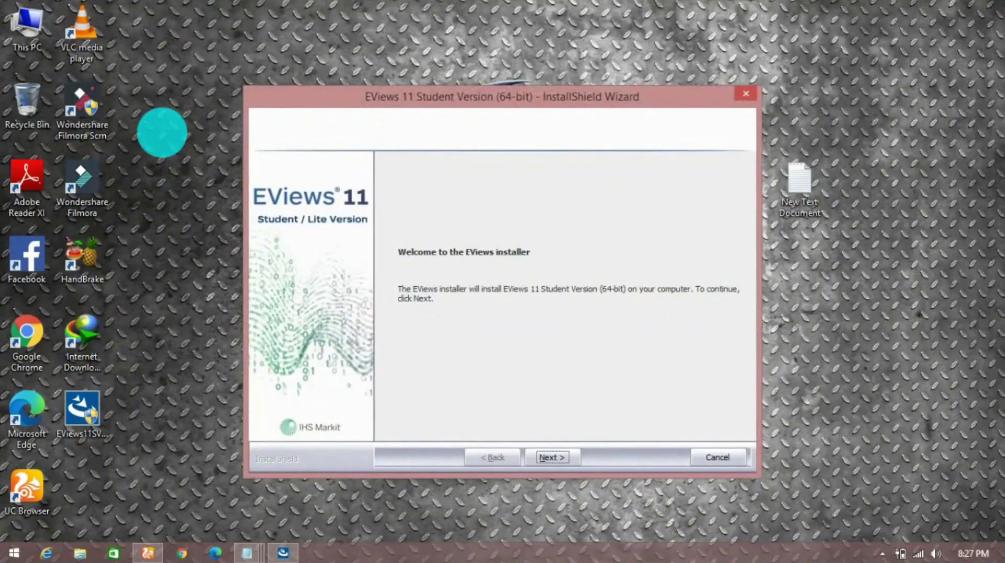
# Advance past the welcome page, accept the license and keep the default install folder.
pyautogui.click(564, 460)
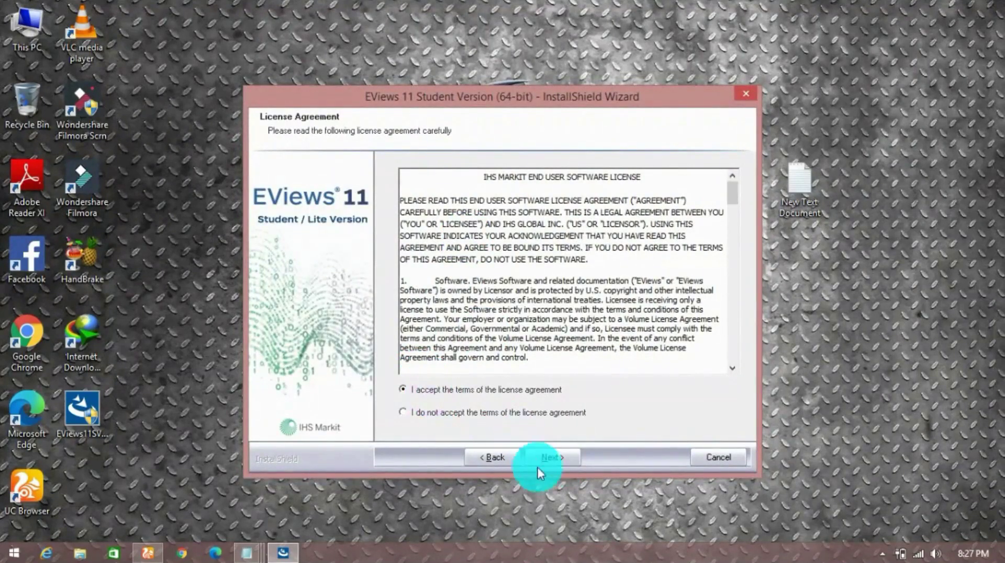
pyautogui.click(553, 458)
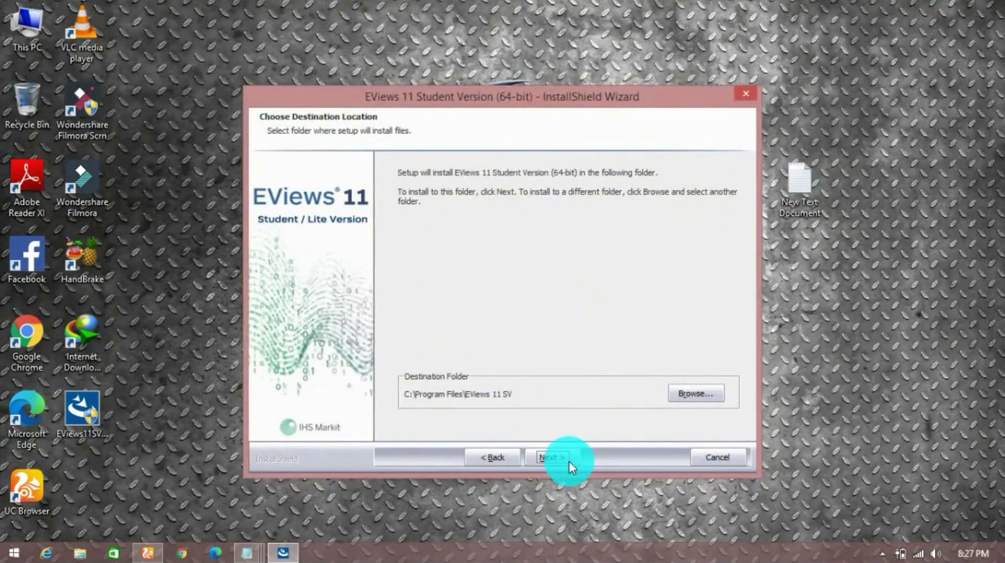
pyautogui.click(565, 460)
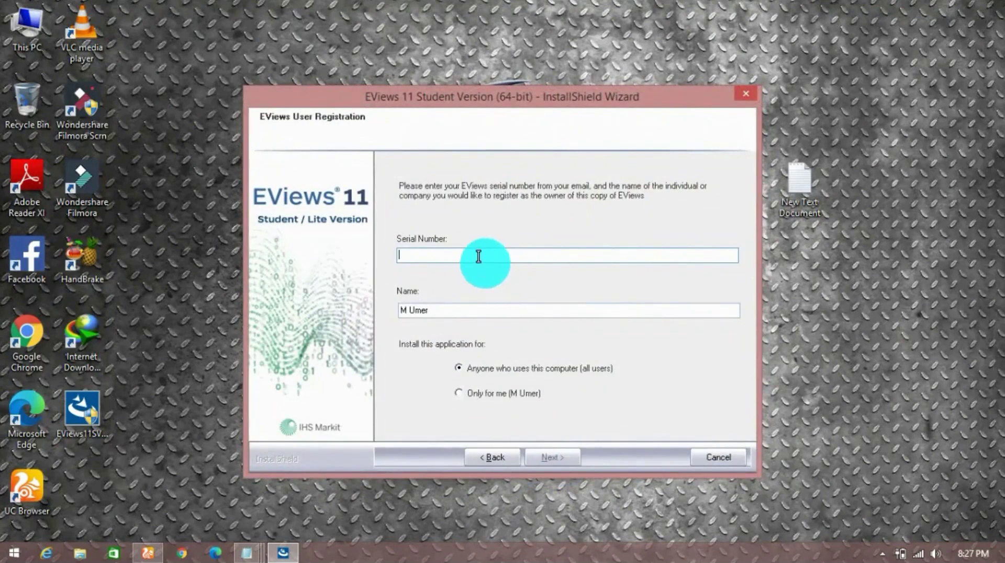
# Copy the serial number from the notes into the Serial Number field, keeping 'Anyone who uses this computer'.
pyautogui.click(328, 349)
pyautogui.click(250, 555)
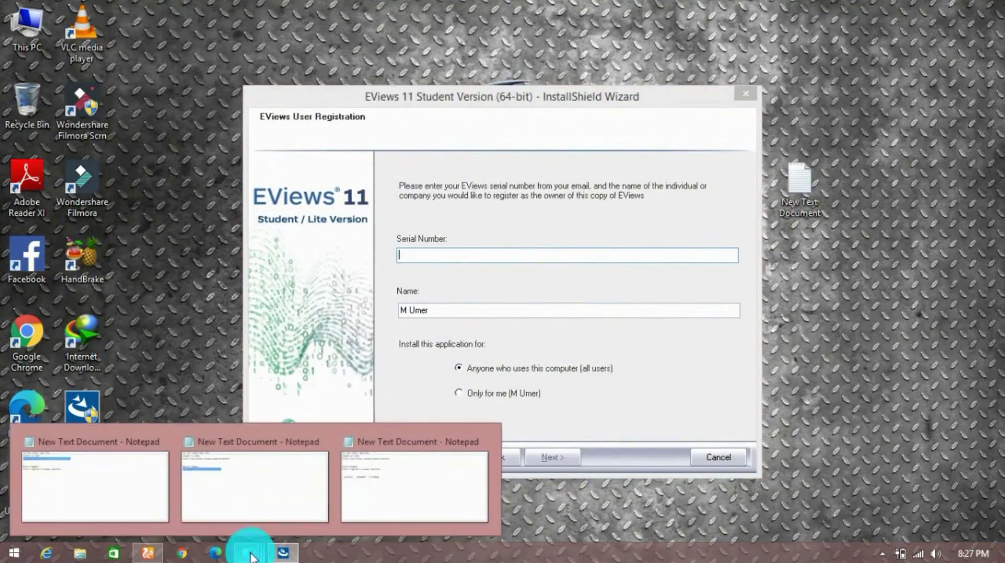
pyautogui.click(379, 462)
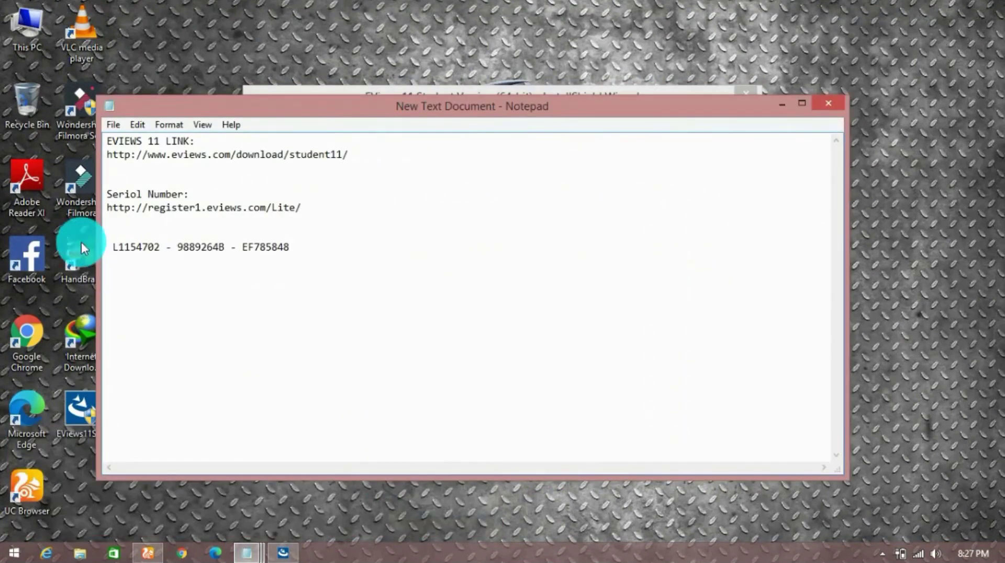
pyautogui.moveTo(111, 246); pyautogui.dragTo(309, 244)
pyautogui.hotkey('ctrl', 'c')
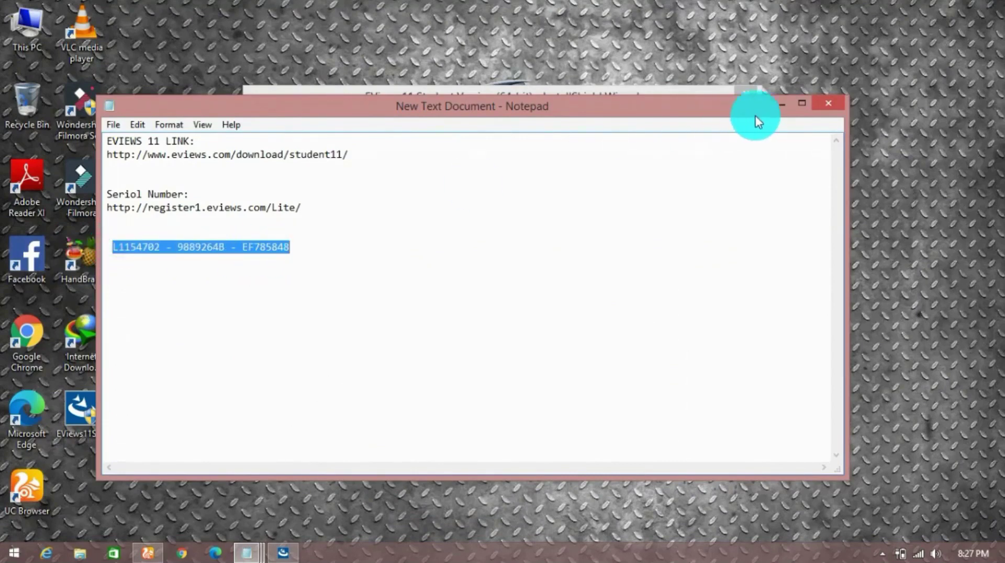
pyautogui.click(781, 107)
pyautogui.click(419, 255)
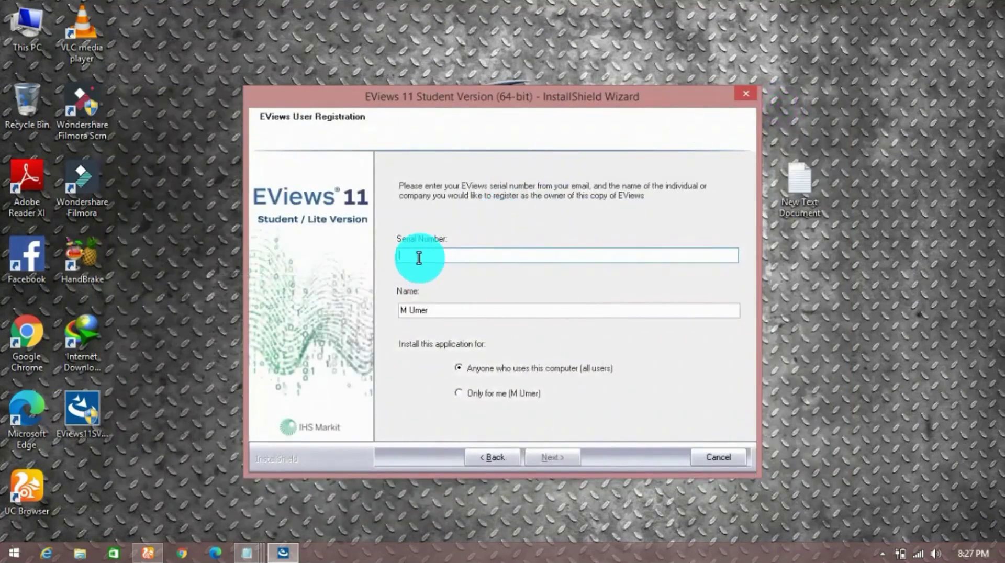
pyautogui.hotkey('ctrl', 'v')
pyautogui.click(509, 375)
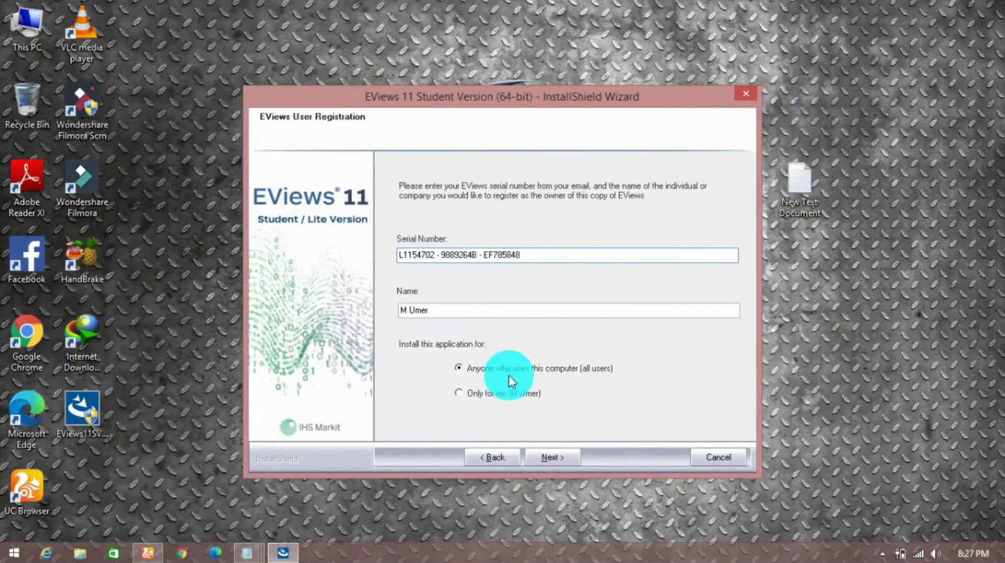
# Install with default features and program folder, adding the example-files shortcut and a desktop icon.
pyautogui.click(554, 463)
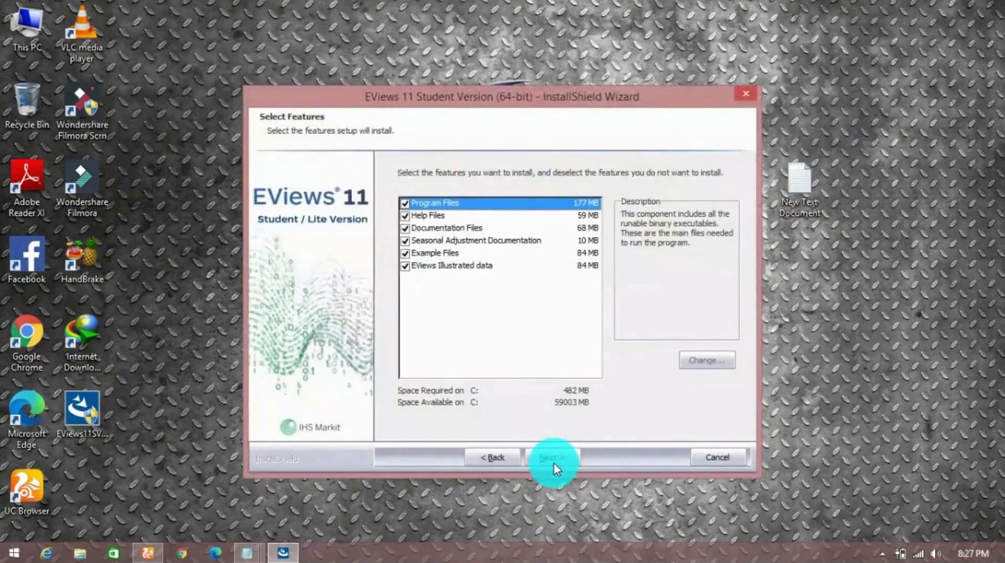
pyautogui.click(554, 460)
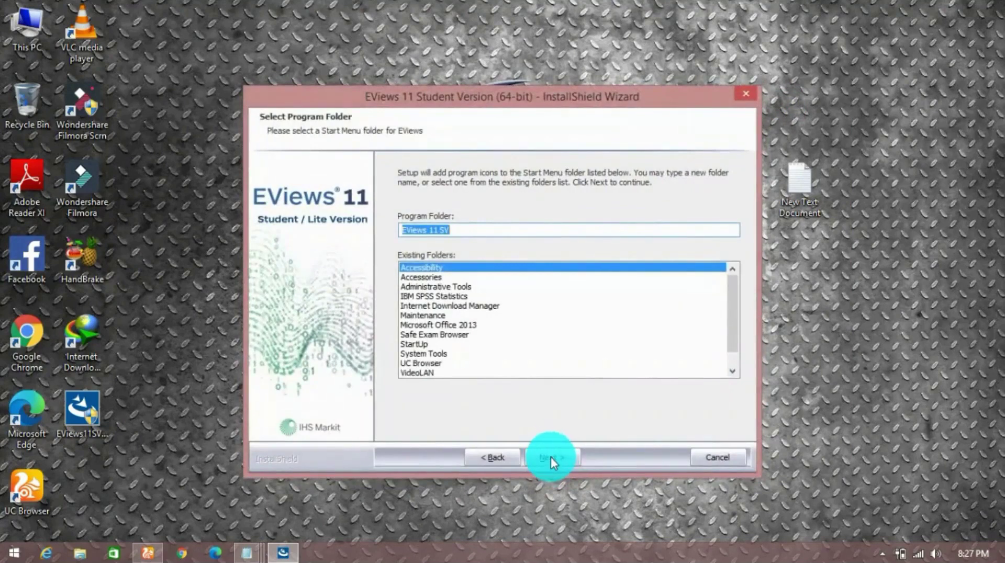
pyautogui.click(551, 458)
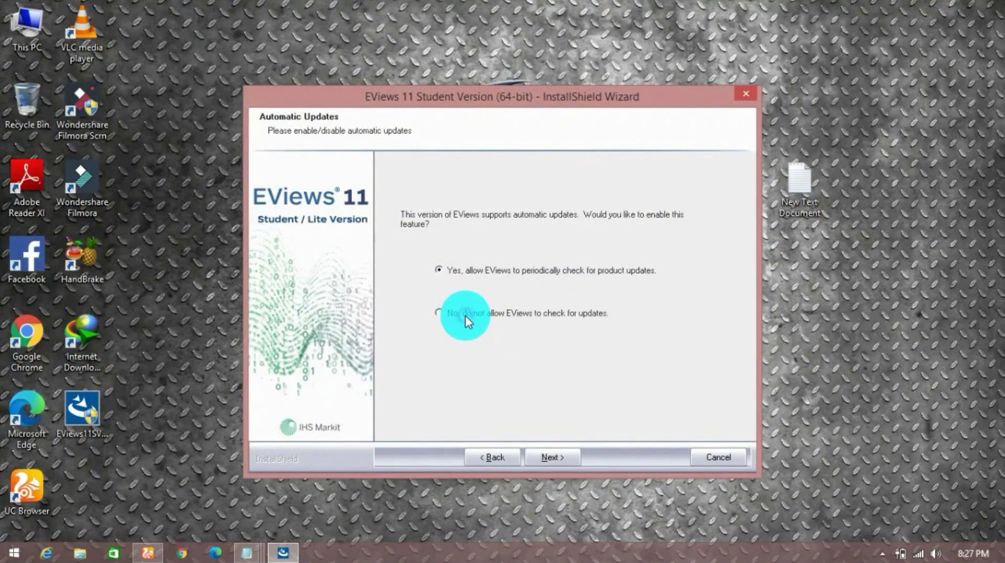
pyautogui.click(553, 457)
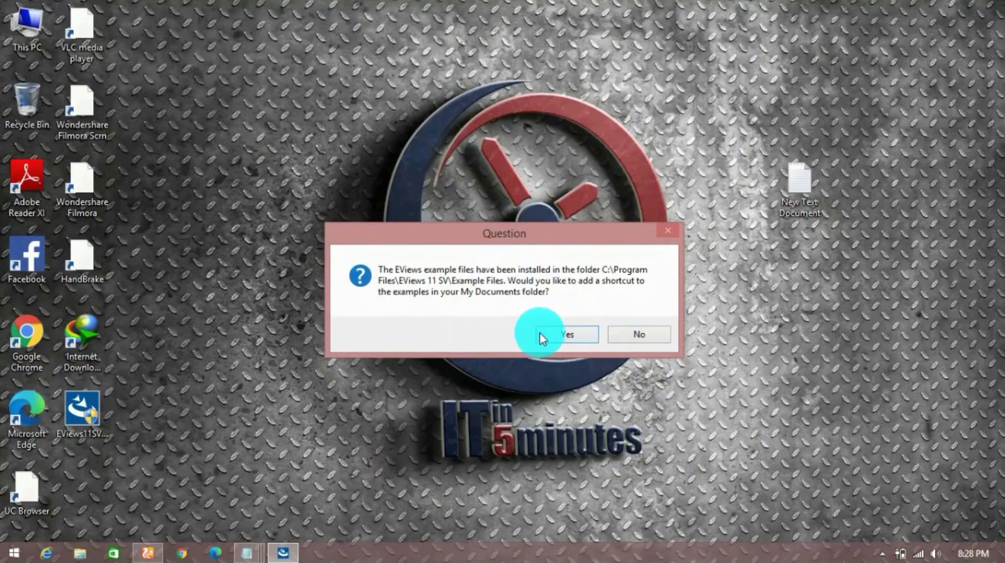
pyautogui.click(559, 332)
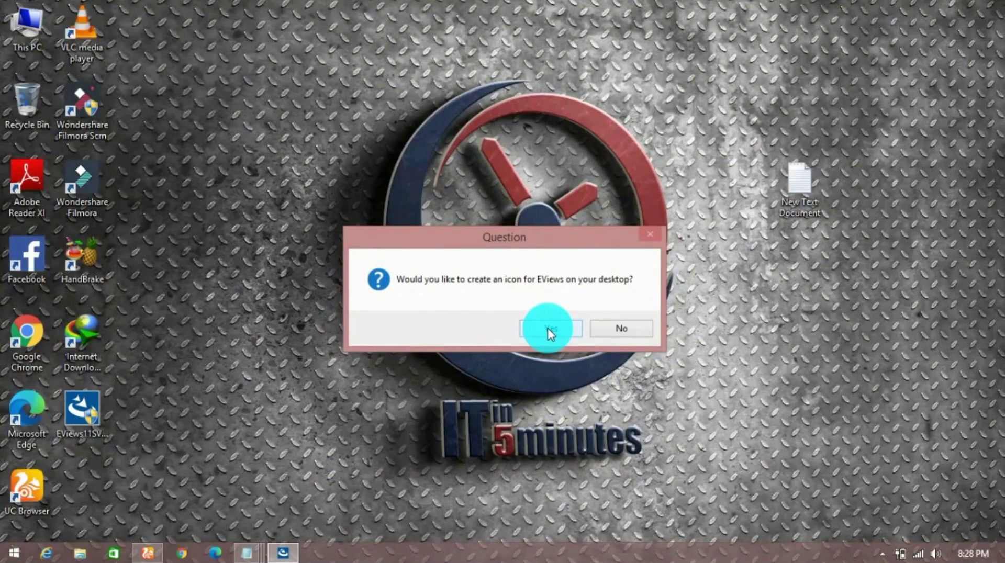
pyautogui.click(548, 328)
pyautogui.click(560, 454)
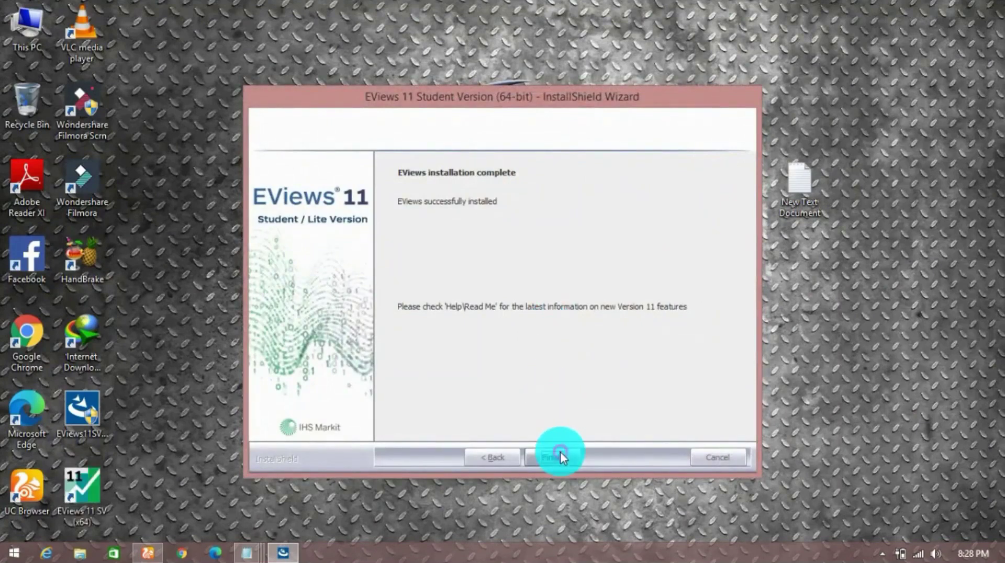
pyautogui.rightClick(423, 264)
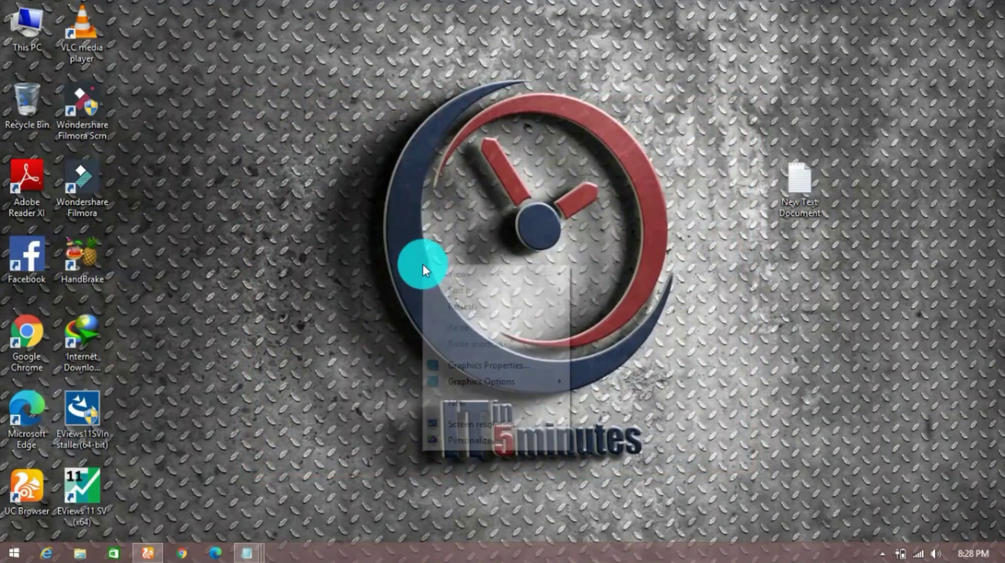
pyautogui.click(456, 307)
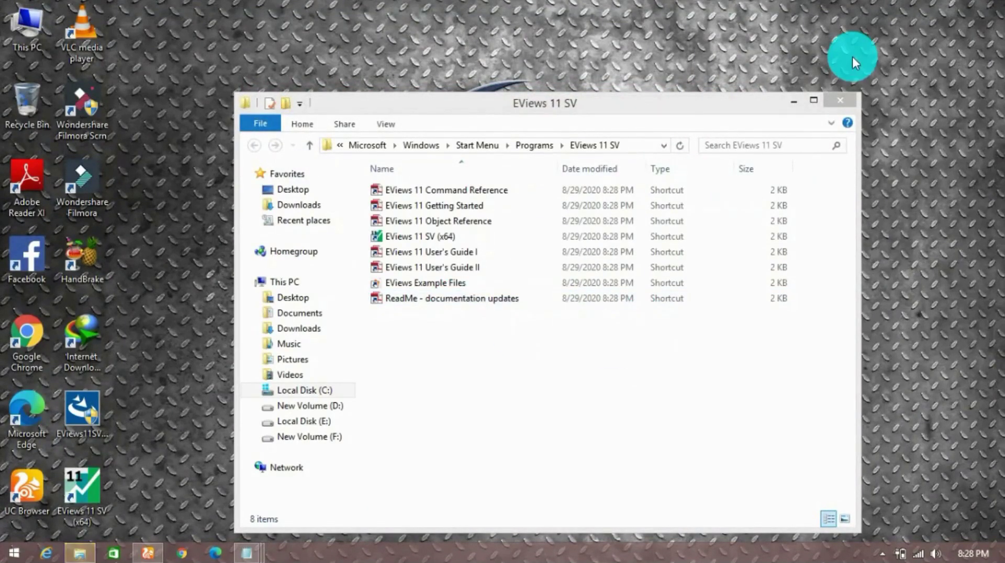
pyautogui.click(840, 101)
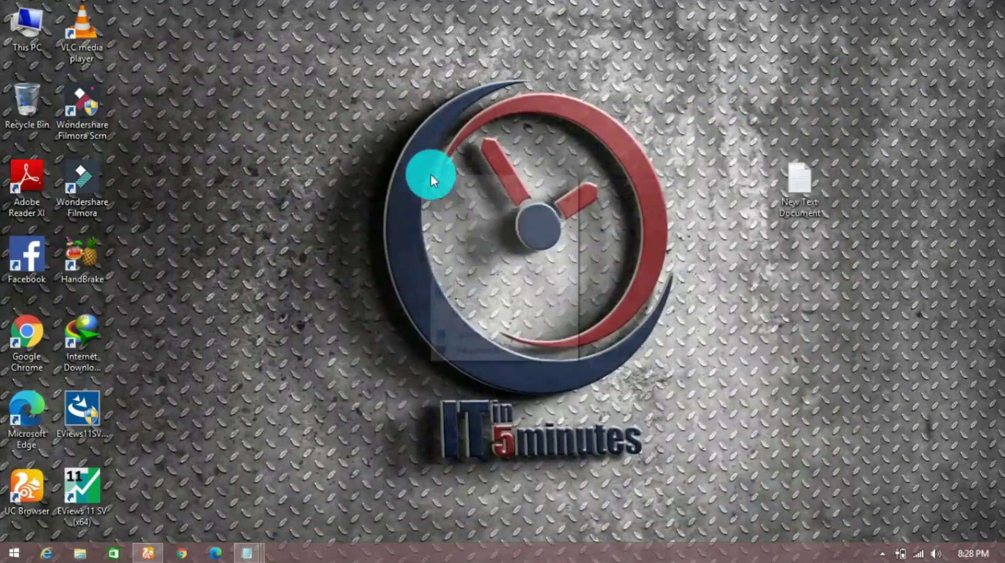
pyautogui.rightClick(432, 174)
pyautogui.click(469, 215)
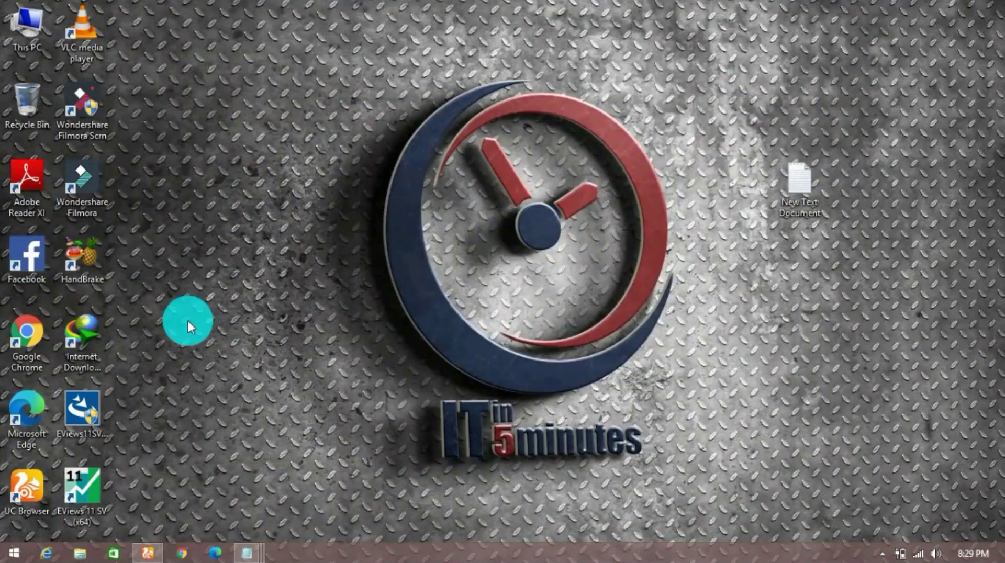
# Launch EViews 11 SV (x64) from the desktop, register it online and acknowledge the success message.
pyautogui.doubleClick(85, 488)
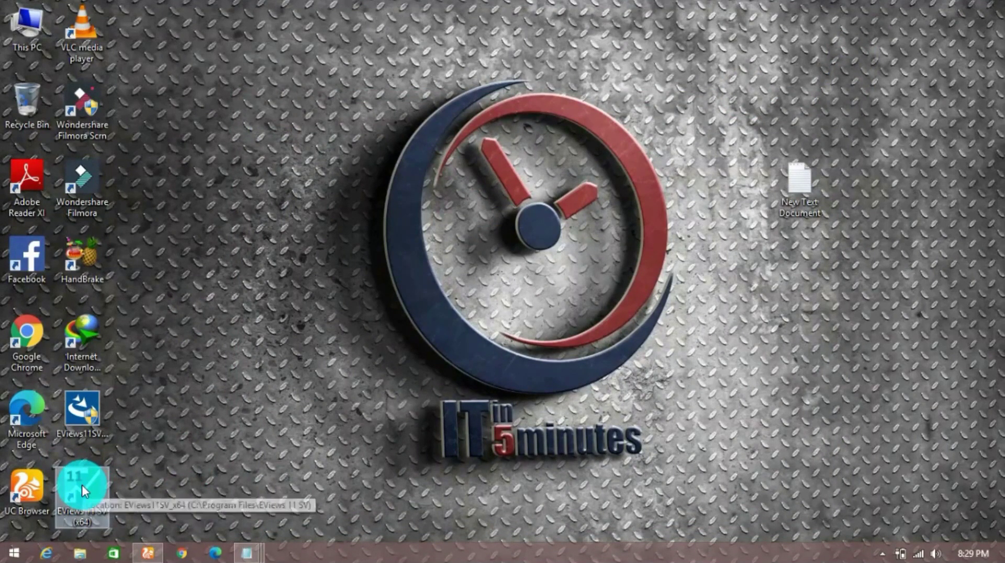
pyautogui.rightClick(82, 485)
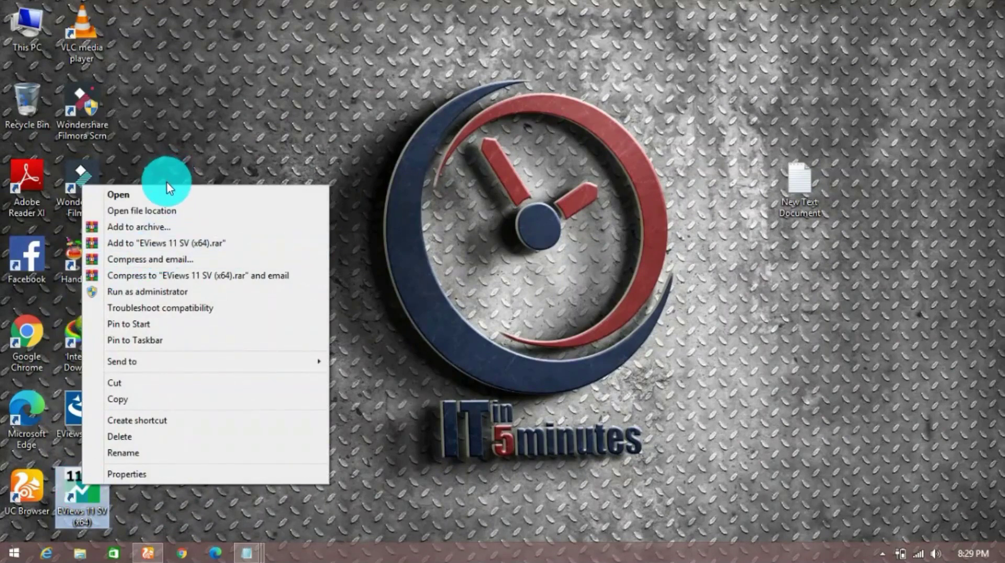
pyautogui.click(221, 507)
pyautogui.doubleClick(77, 500)
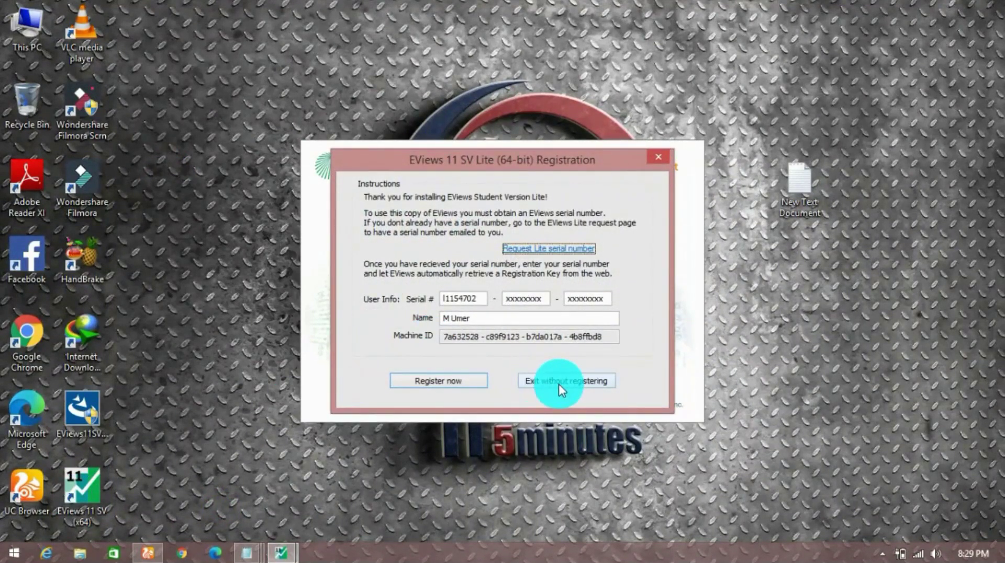
pyautogui.click(457, 381)
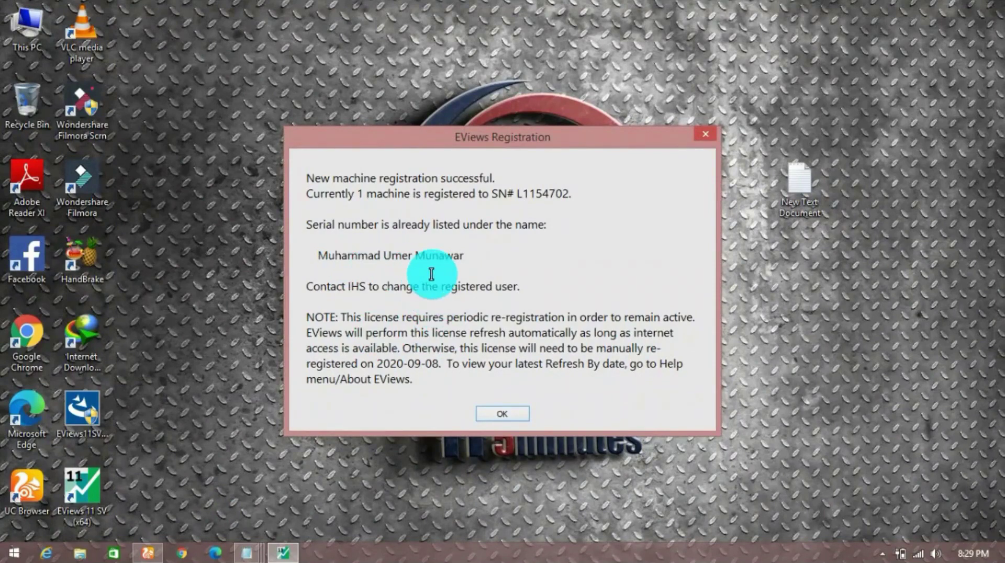
pyautogui.click(506, 416)
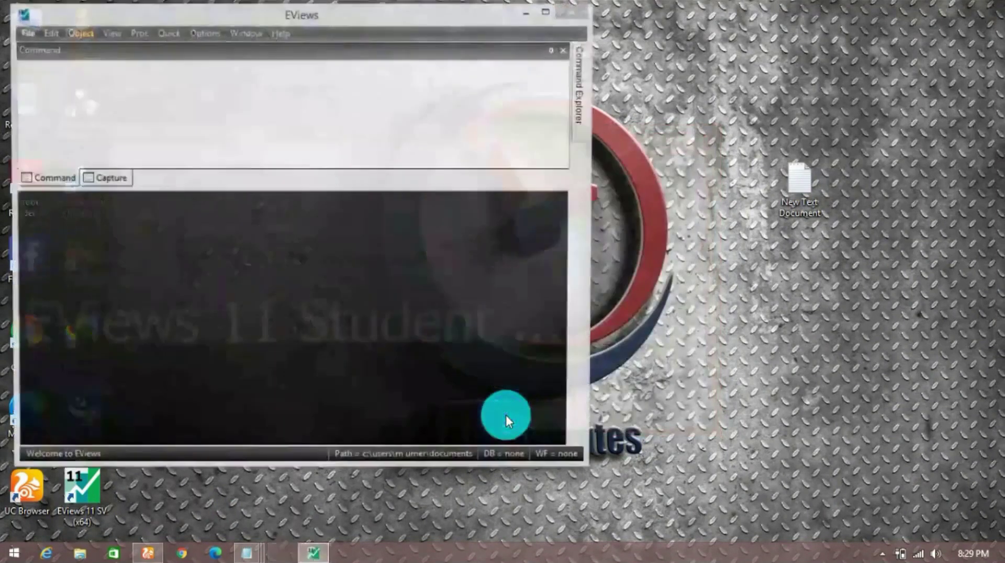
# Dismiss the Student Version Lite warning and the EViews 11 start screen, then exit EViews.
pyautogui.click(303, 327)
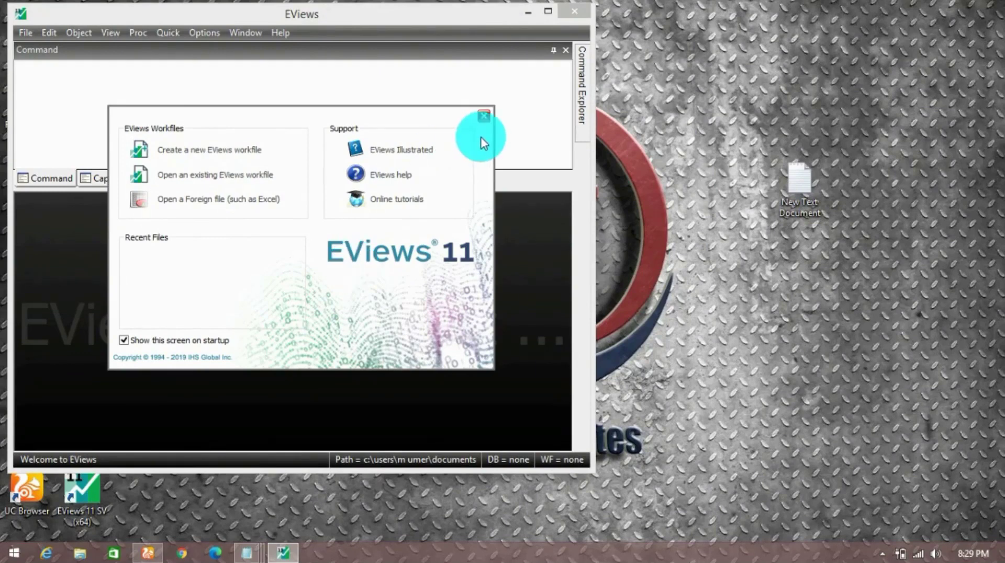
pyautogui.click(480, 119)
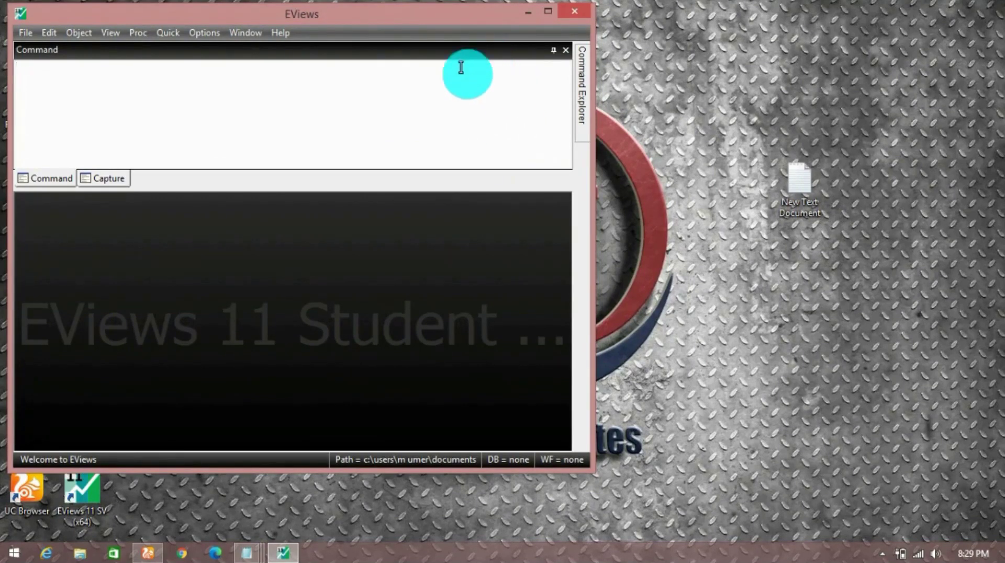
pyautogui.click(576, 13)
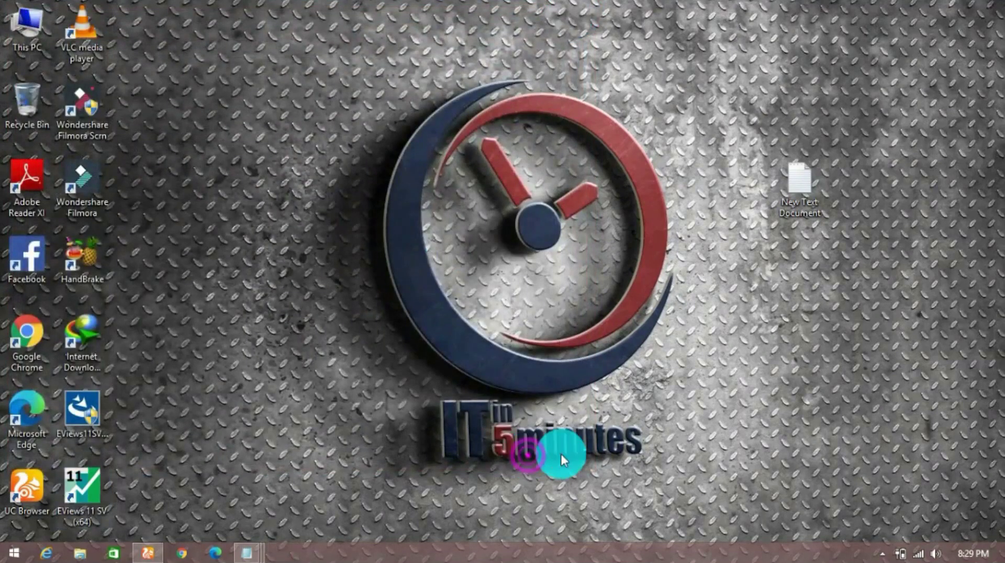